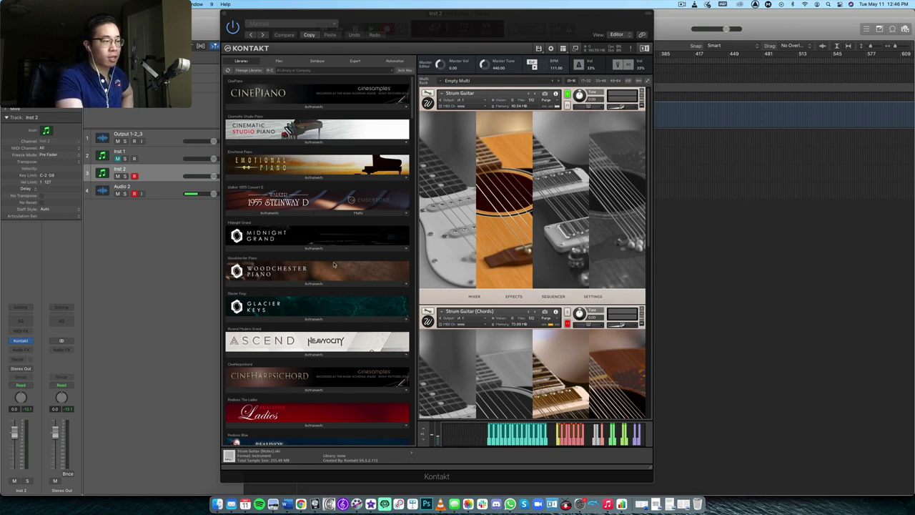
Browse the Strum Guitar product page, then return to Kontakt in Logic Pro
scroll(333, 264, down, 15)
scroll(333, 263, down, 5)
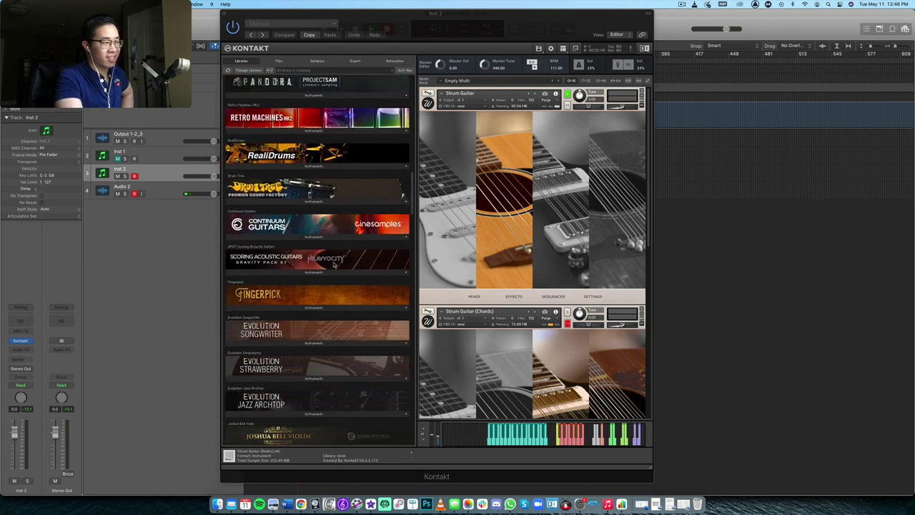
scroll(343, 249, down, 4)
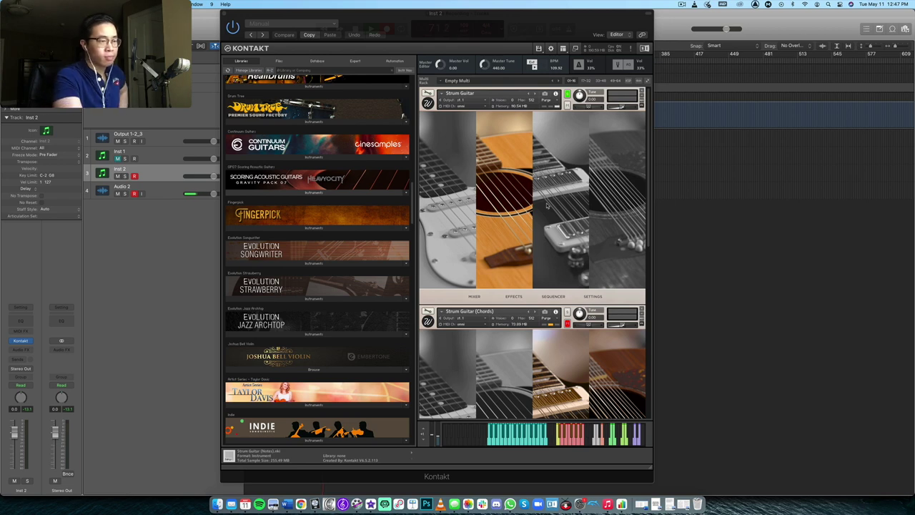
click(301, 504)
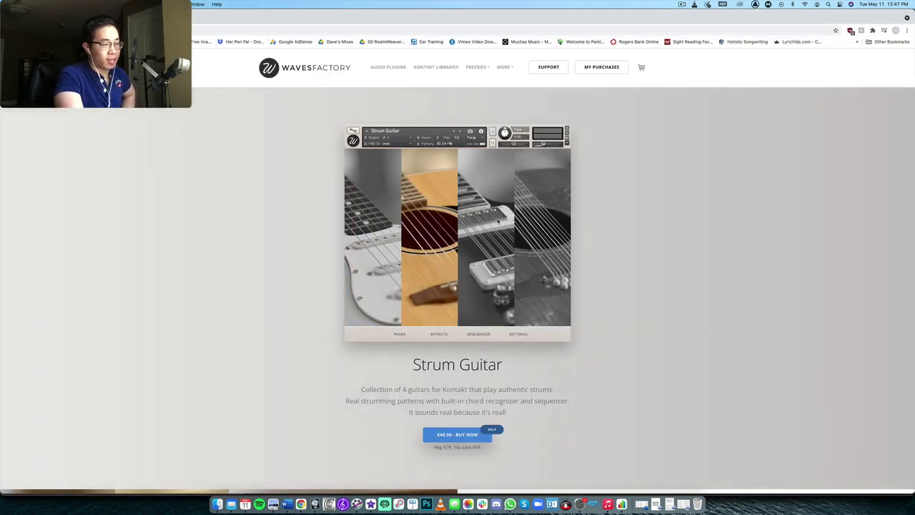
scroll(519, 195, down, 5)
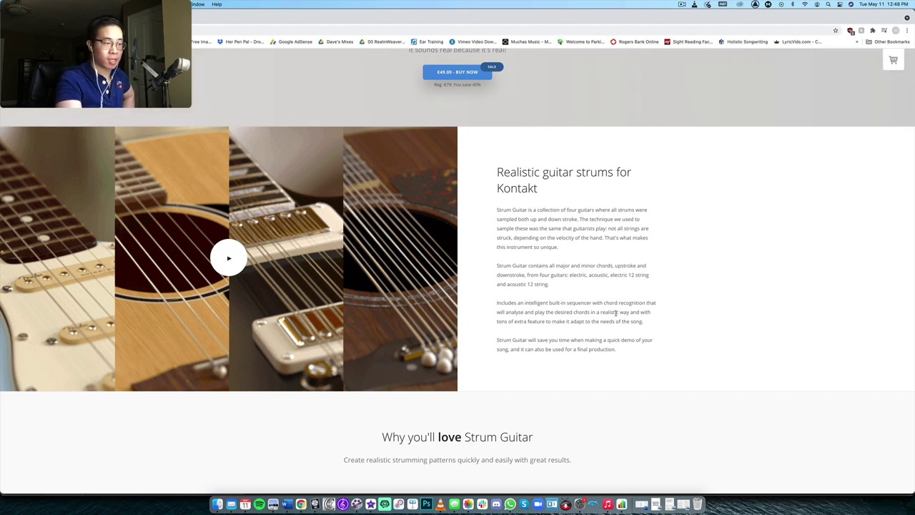
click(314, 504)
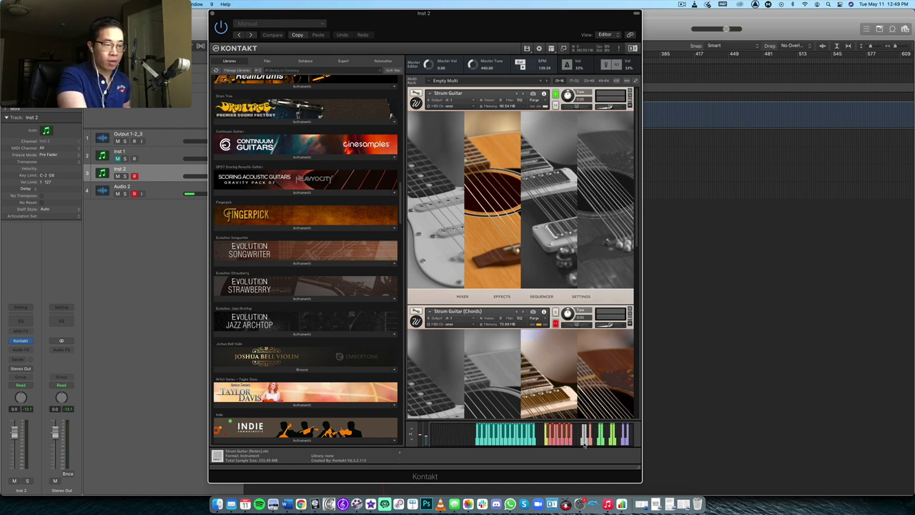
Audition several strummed chords, ending on the Strum Filtered Chord articulation
click(583, 440)
click(590, 440)
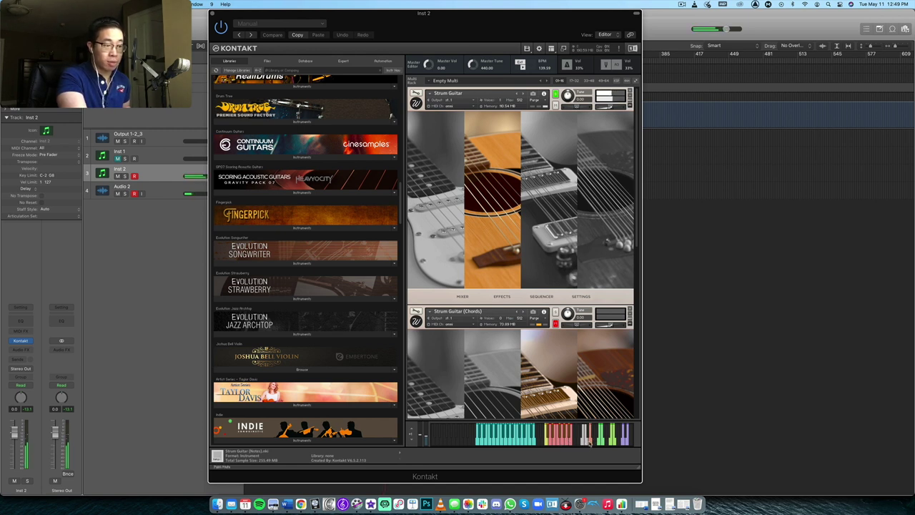
click(598, 437)
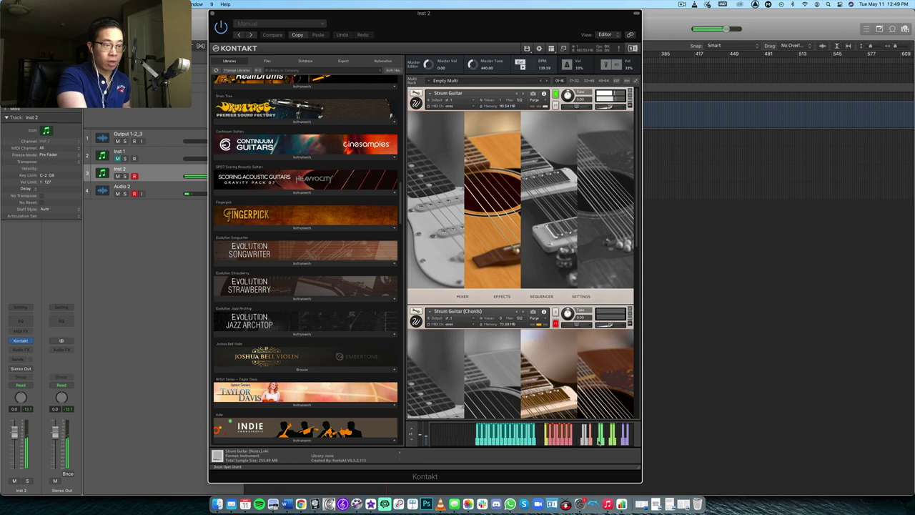
click(603, 438)
click(612, 442)
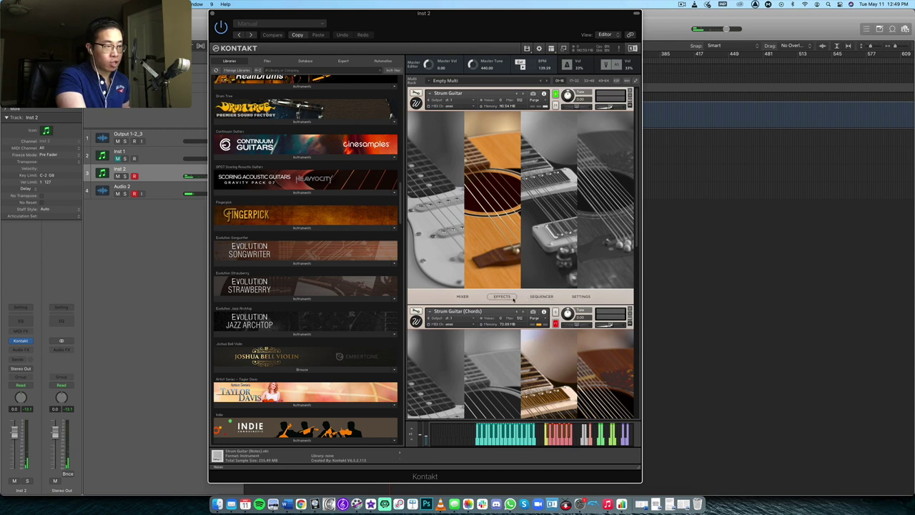
In the mixer, enable ELECTRIC and disable ACOUSTIC so the electric guitar plays
click(464, 298)
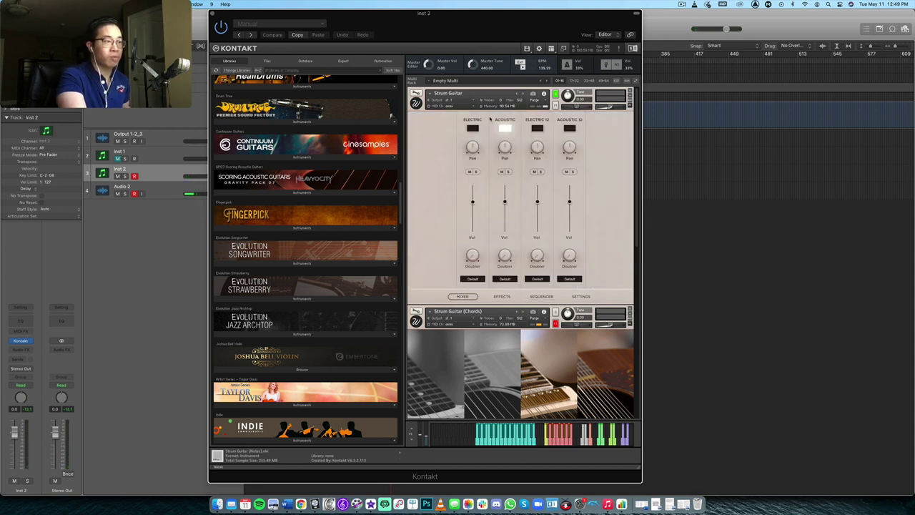
click(472, 128)
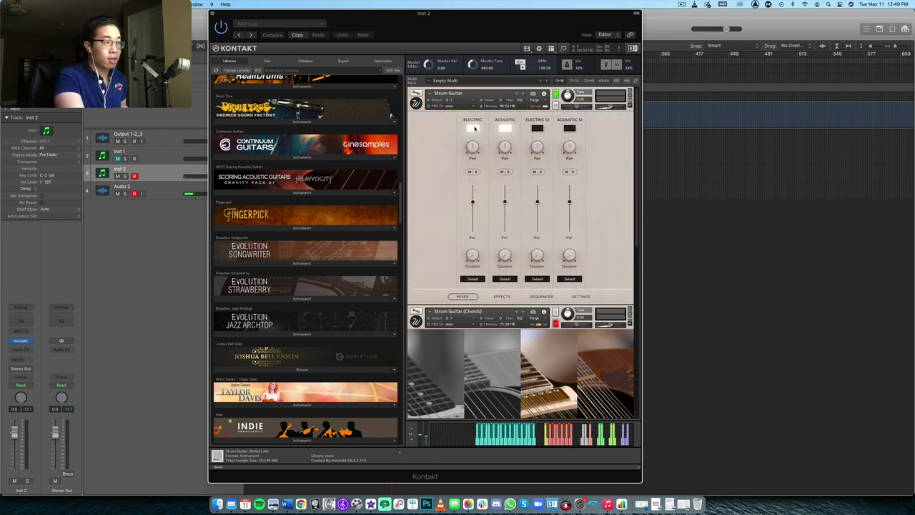
click(503, 129)
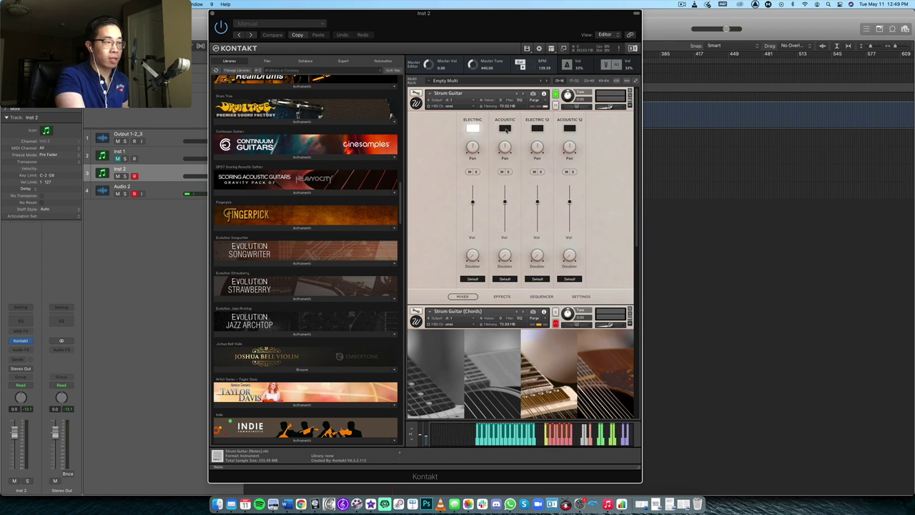
Review the effects and mixer pages, then show the strum sequencer set to Pop 1
click(502, 297)
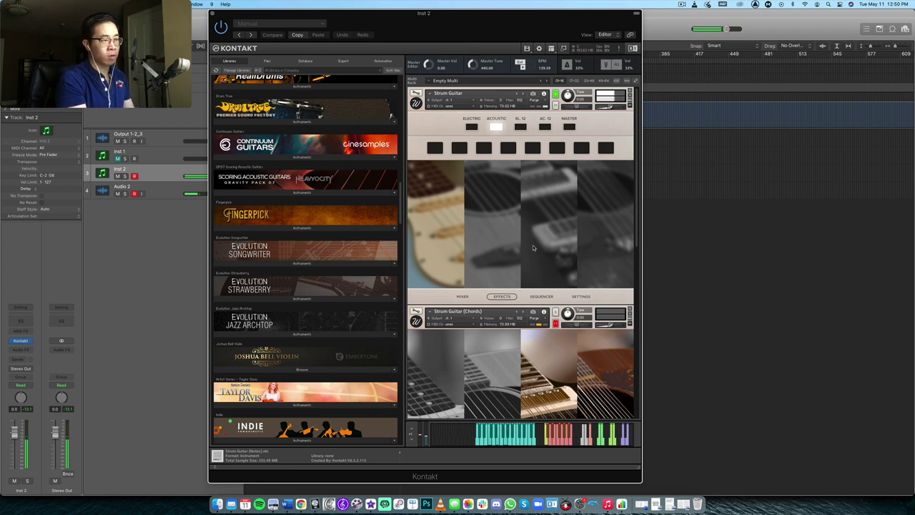
click(462, 295)
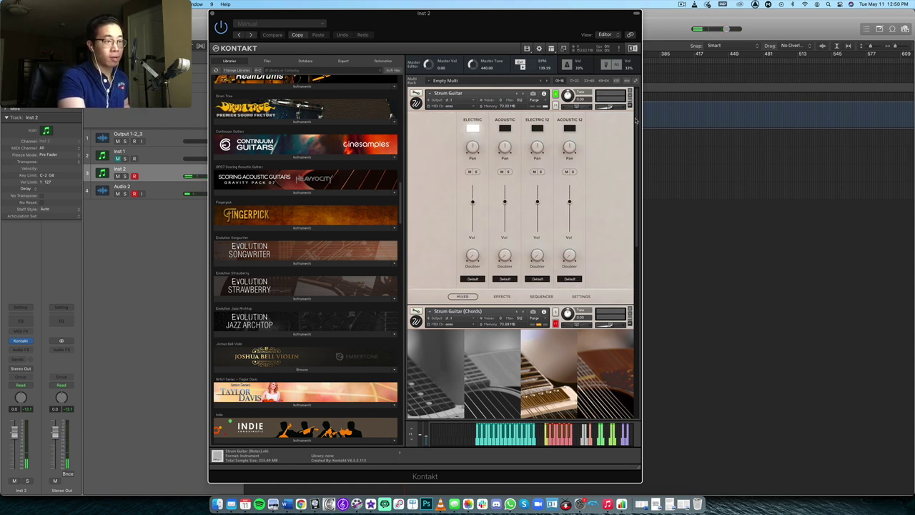
click(541, 296)
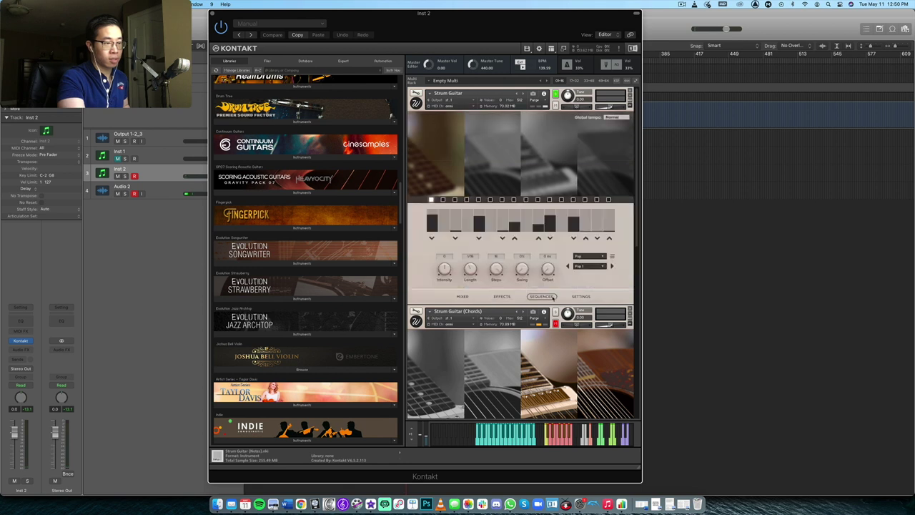
Flip through the settings, mixer and effects pages, then close back to the main guitar artwork
click(589, 295)
click(462, 296)
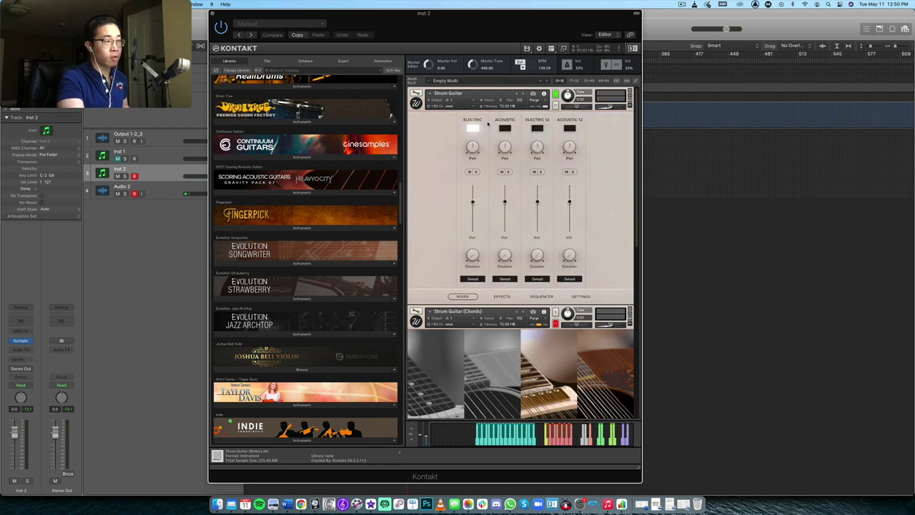
click(502, 296)
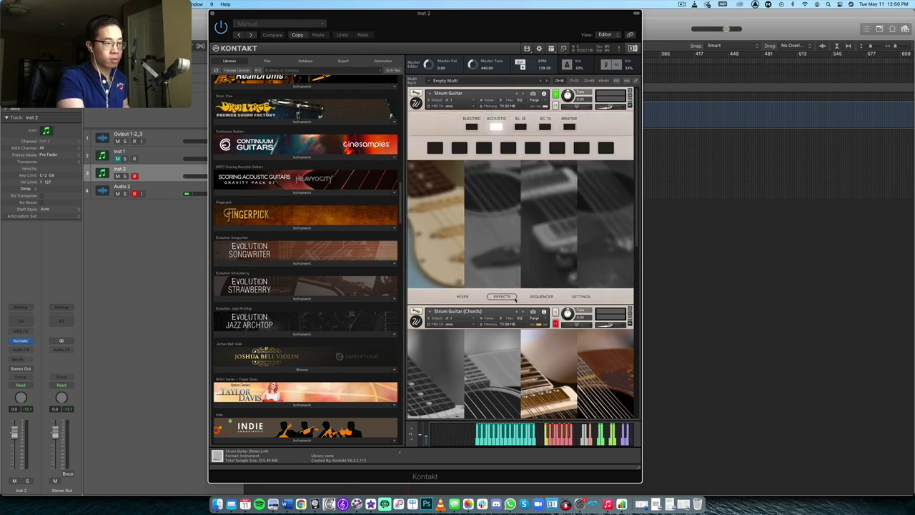
click(502, 295)
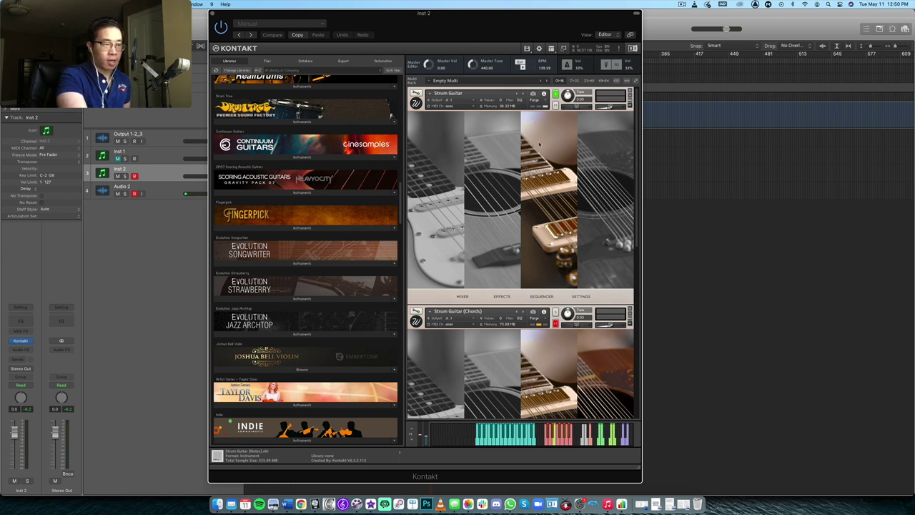
Load the Acoustic 12 guitar column and nudge the Kontakt window slightly left
click(615, 188)
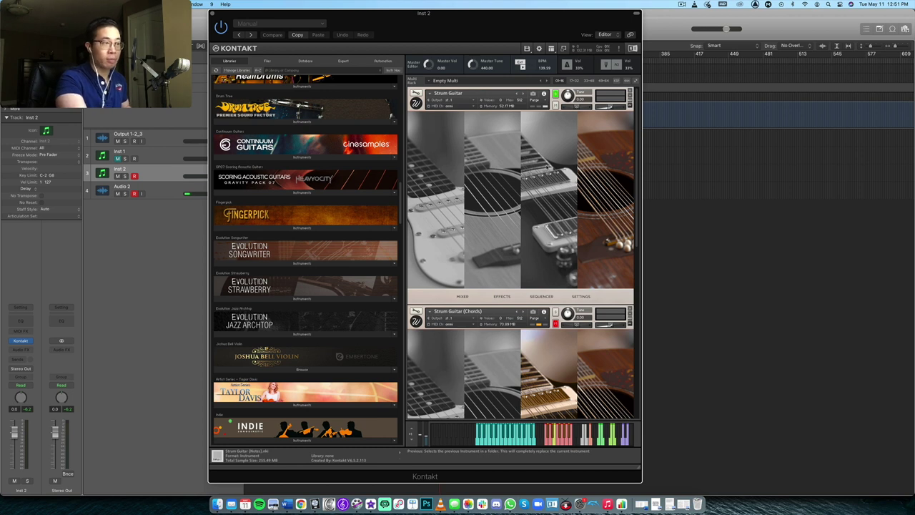
drag(559, 20, 555, 22)
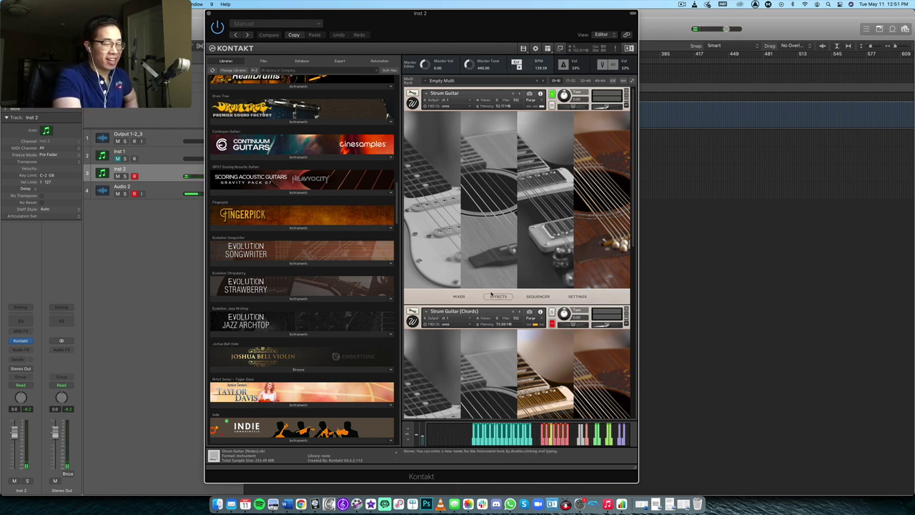
On the effects page, select the acoustic guitar and load an EQ into its first slot
click(498, 297)
click(470, 127)
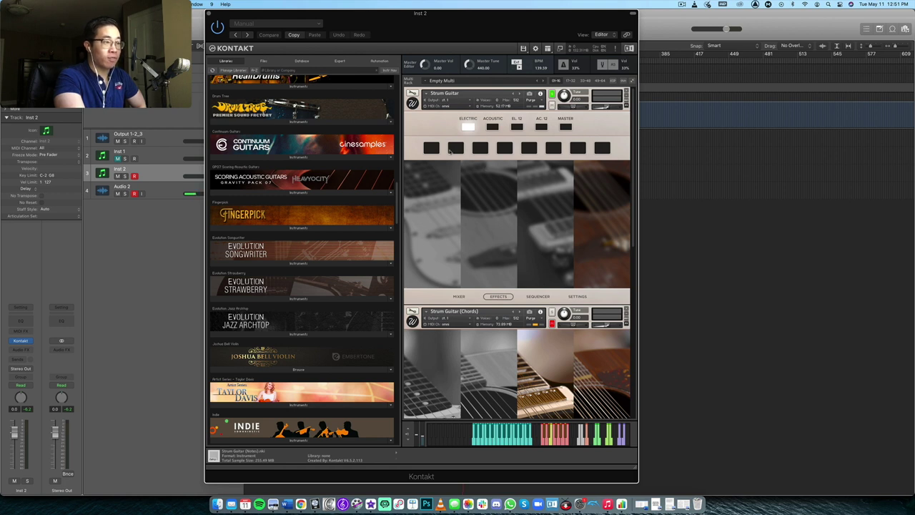
click(585, 200)
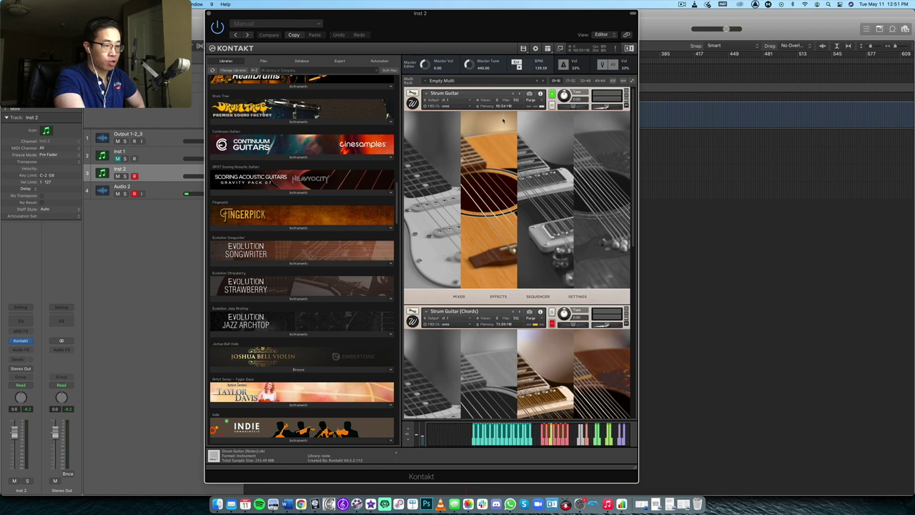
click(498, 295)
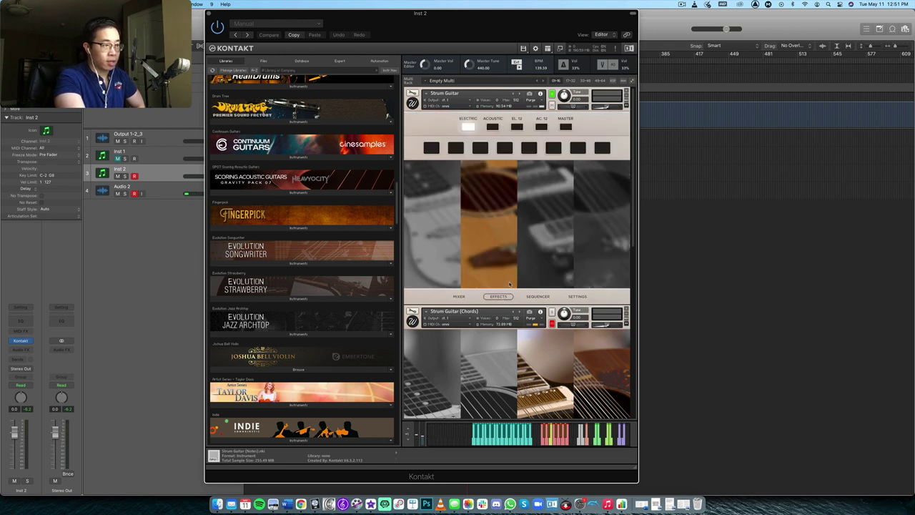
click(493, 128)
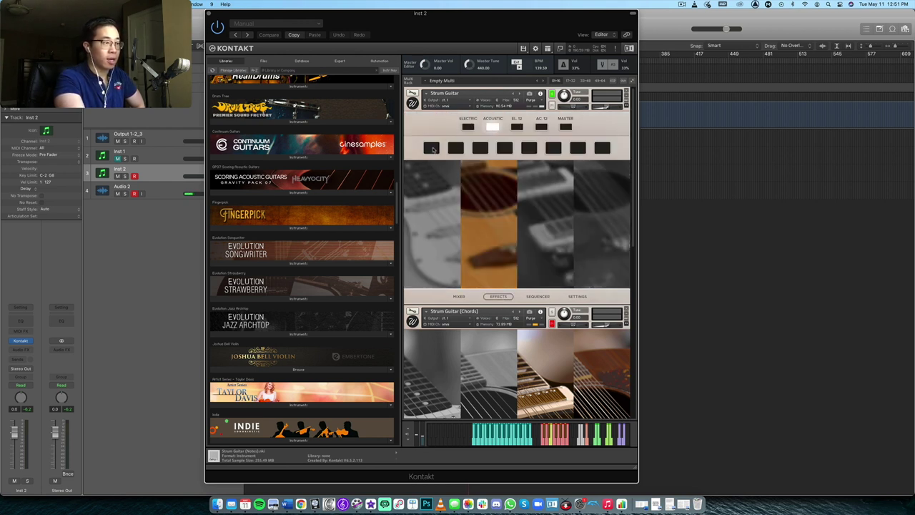
click(432, 149)
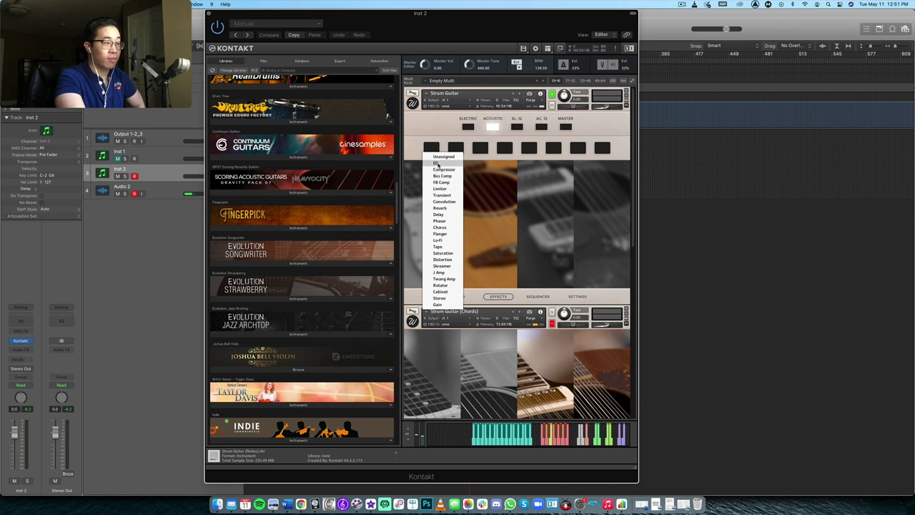
click(442, 163)
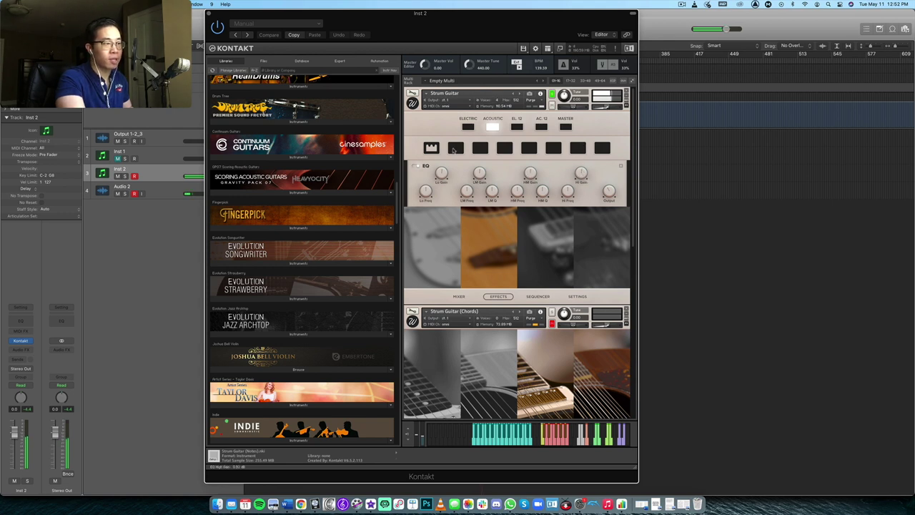
Add a Reverb in the second effect slot and a Lo-Fi in the third
click(450, 147)
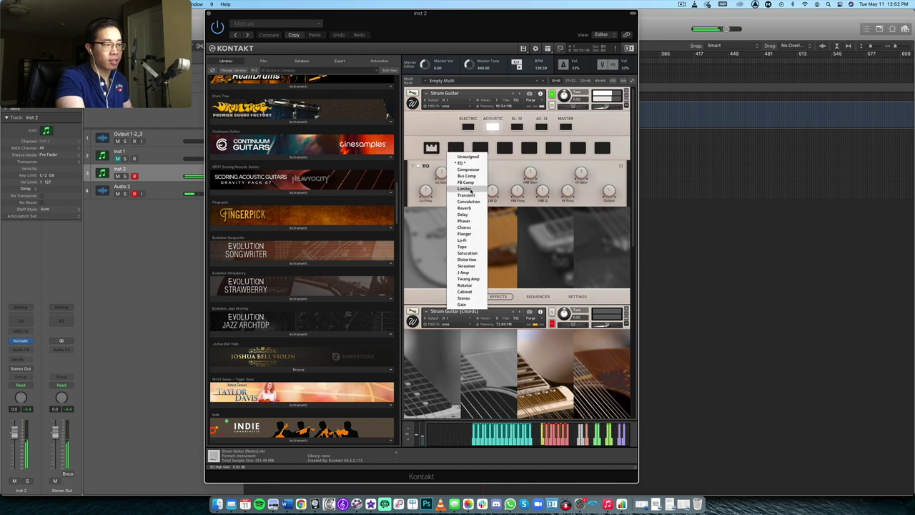
click(466, 207)
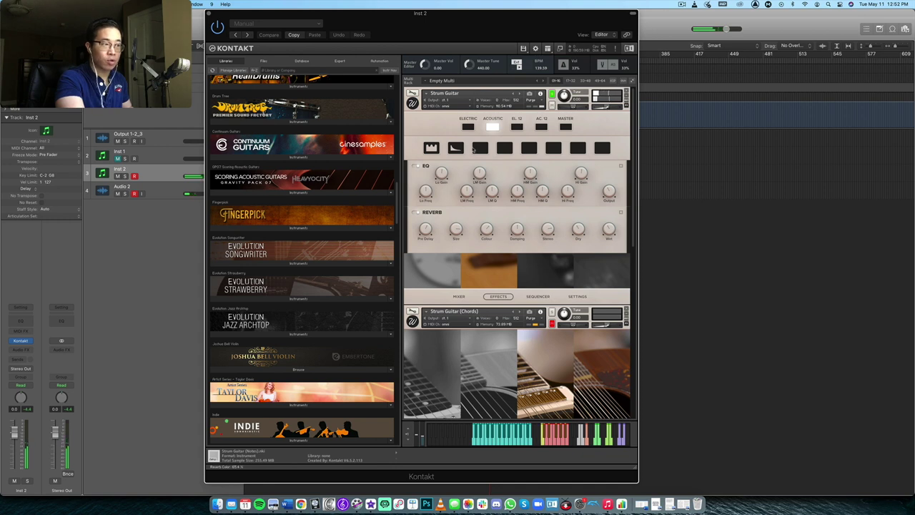
click(472, 148)
click(603, 132)
click(480, 149)
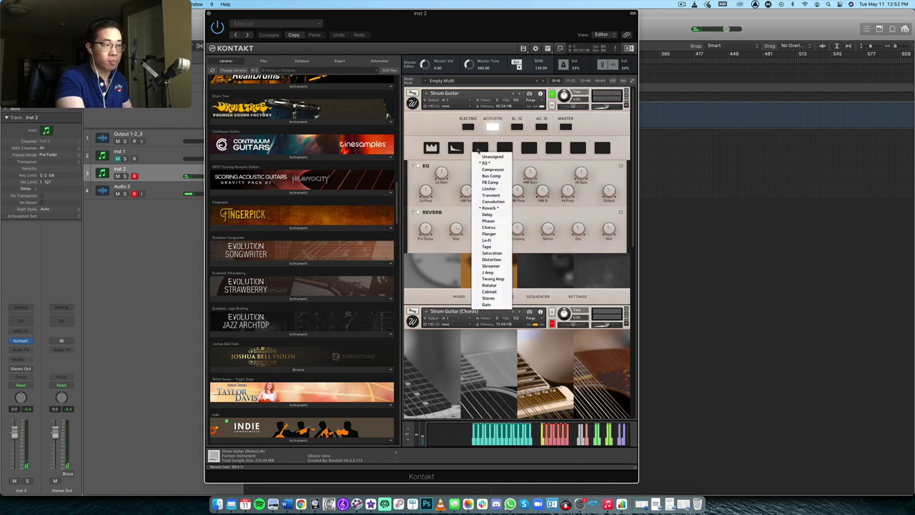
click(493, 240)
click(483, 148)
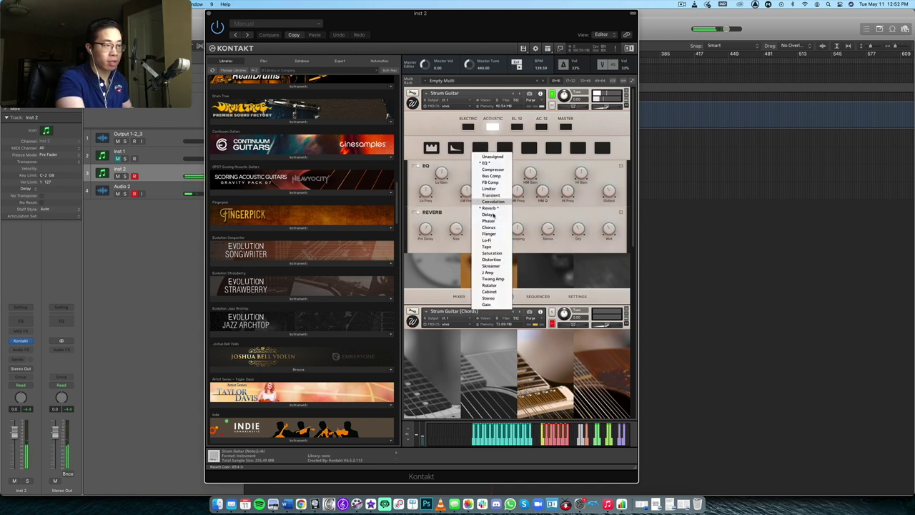
click(492, 233)
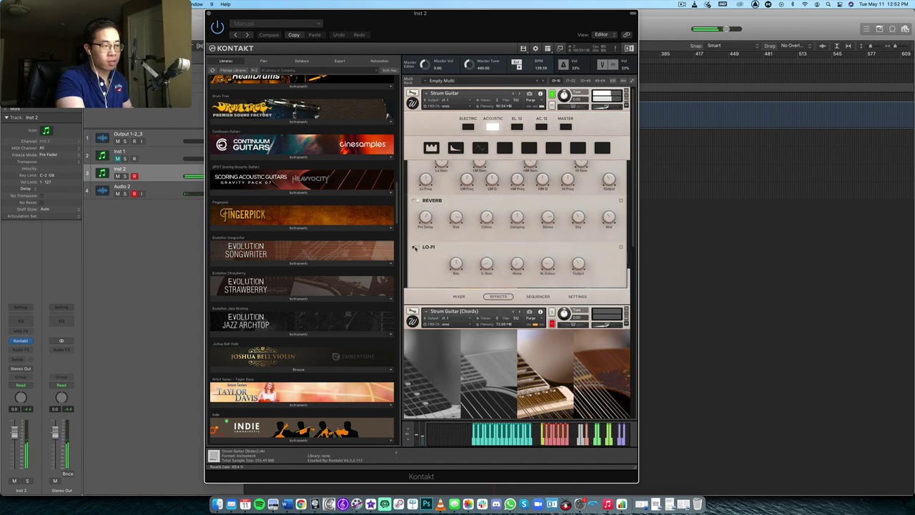
Remove the Lo-Fi, Reverb and EQ effects, leaving every slot unassigned
key(cmd+f)
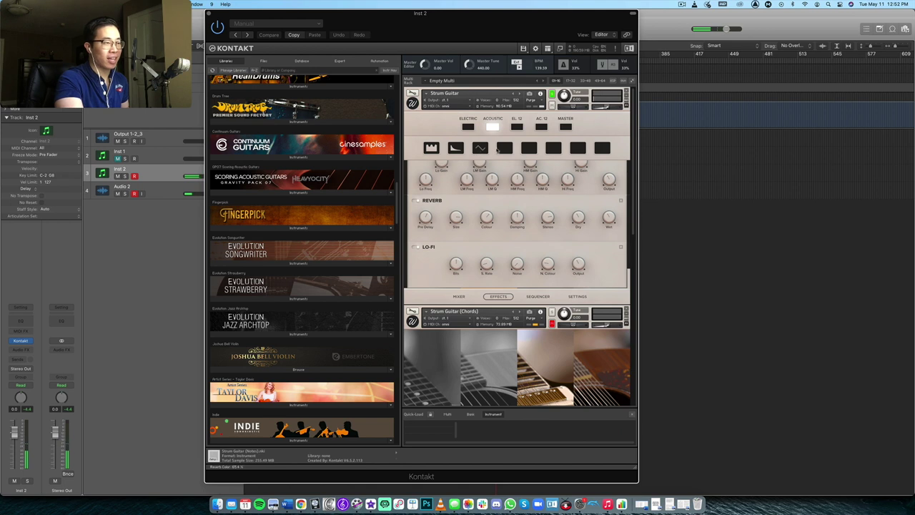
key(cmd+f)
click(480, 149)
click(480, 156)
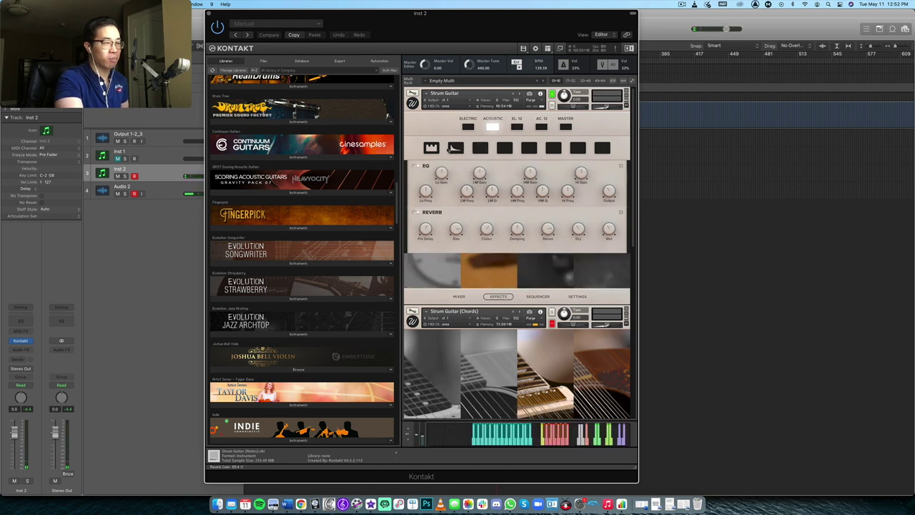
click(455, 147)
click(459, 158)
click(431, 147)
click(433, 157)
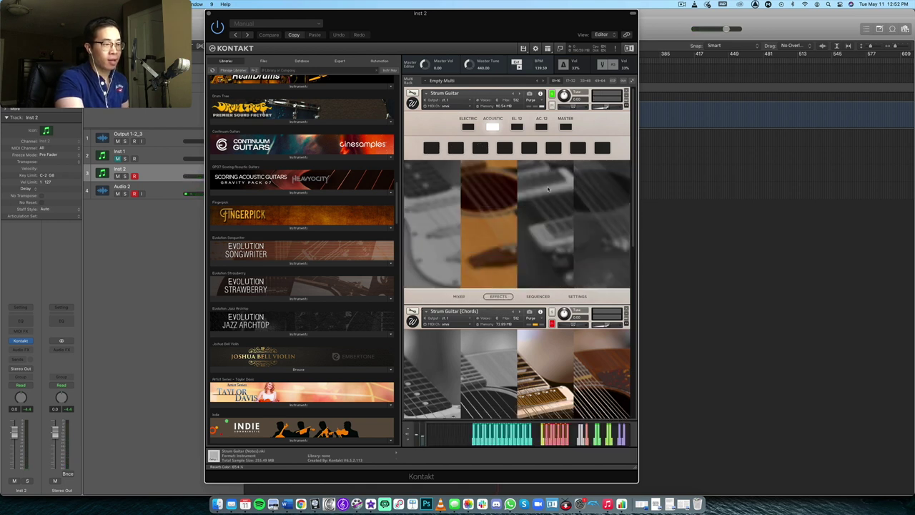
On the sequencer, redraw the first step levels and audition the Pop 3 and Pop 4 patterns
click(538, 296)
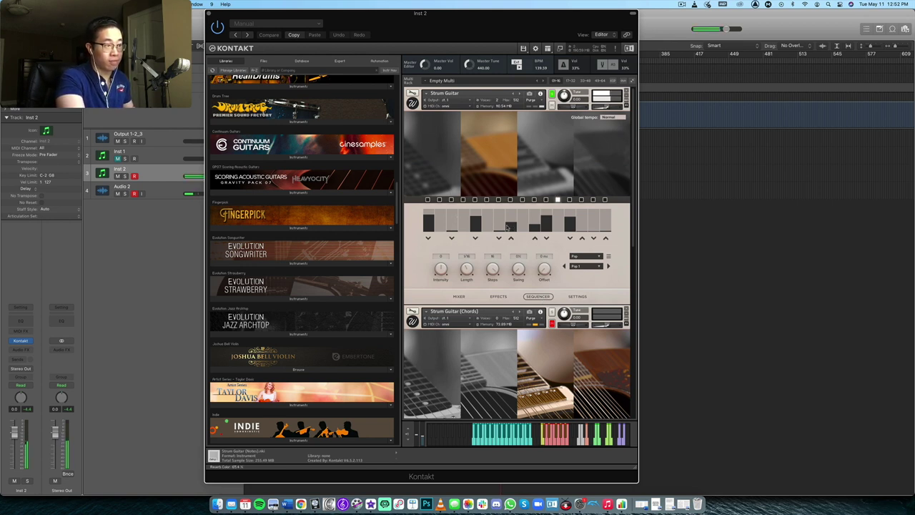
mouse_move(433, 225)
mouse_down()
mouse_move(496, 212)
mouse_move(615, 224)
mouse_up()
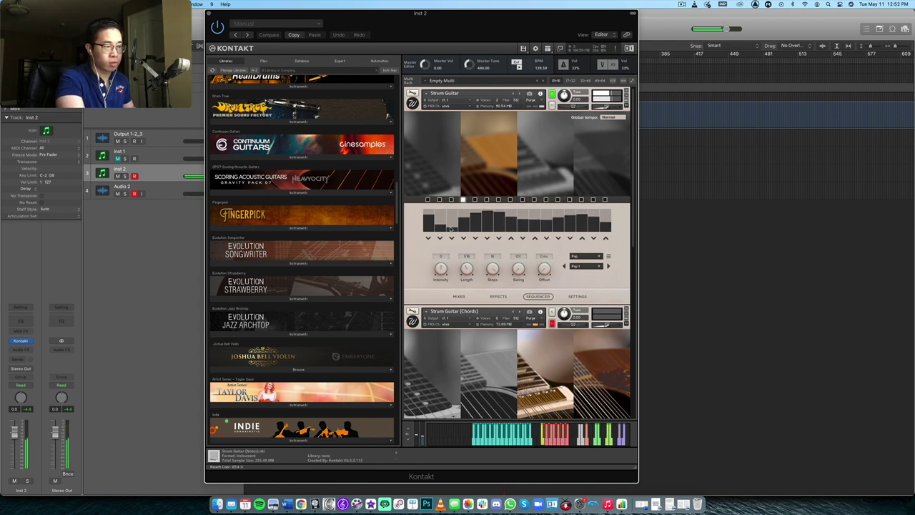
click(582, 266)
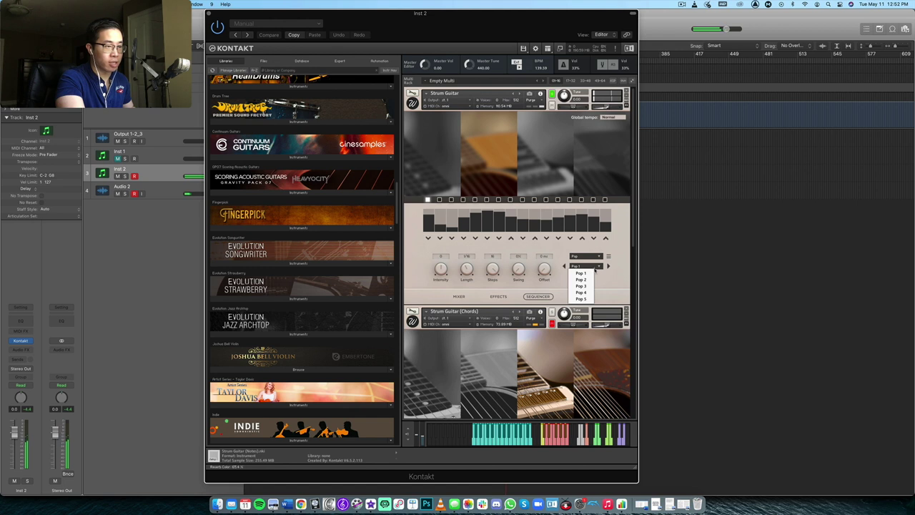
click(586, 286)
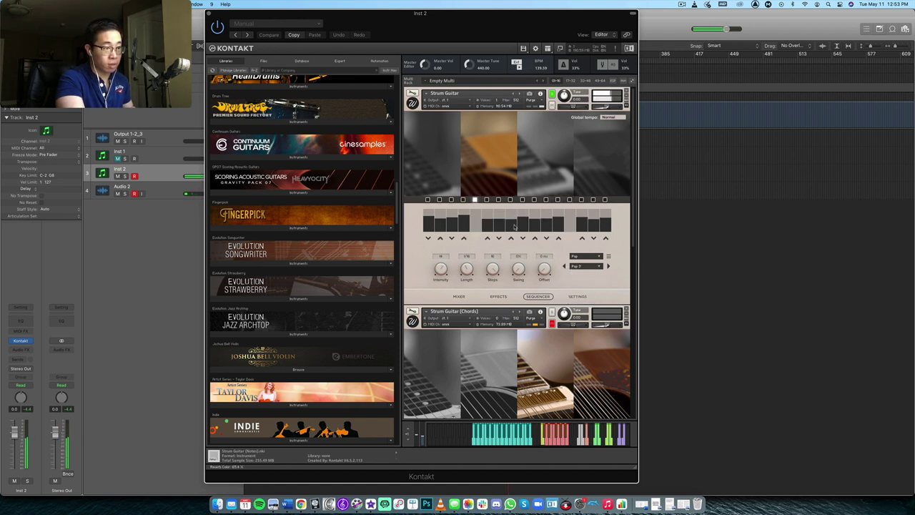
click(591, 265)
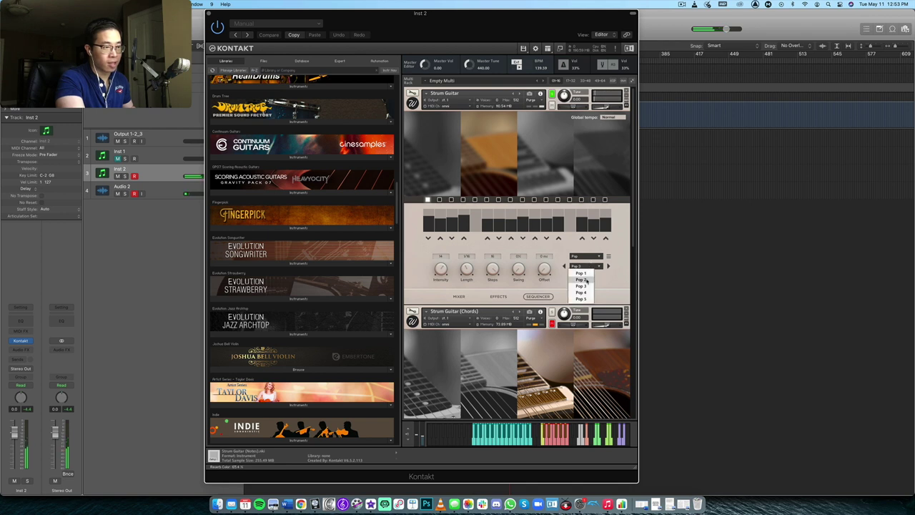
click(572, 280)
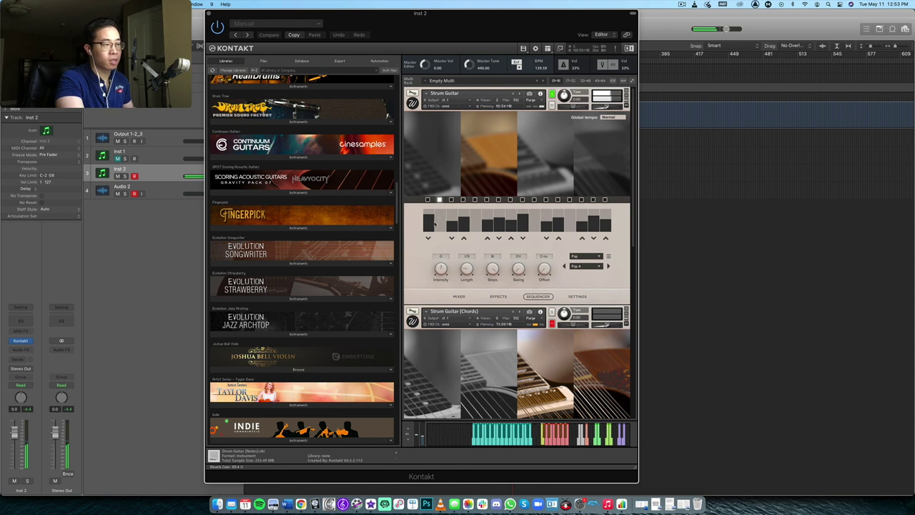
Add strums at step 2 and two later steps of the sequencer pattern
click(440, 226)
click(475, 226)
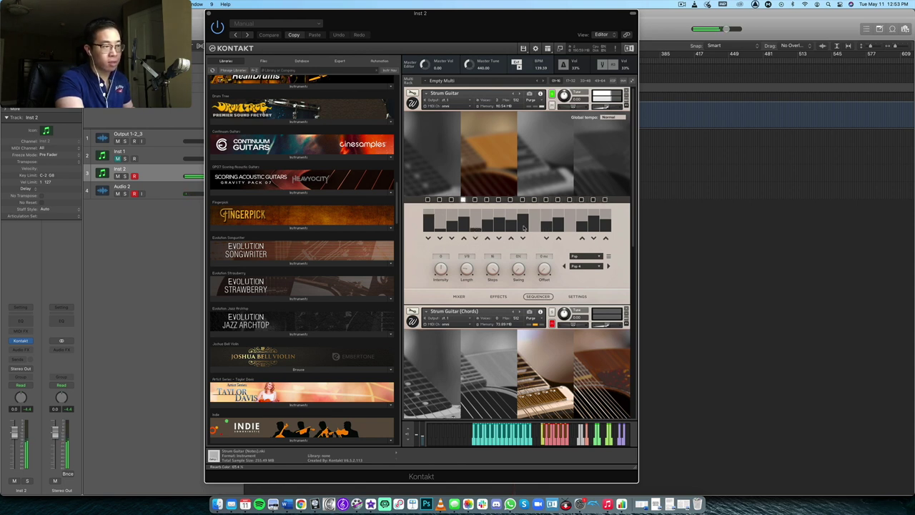
click(534, 226)
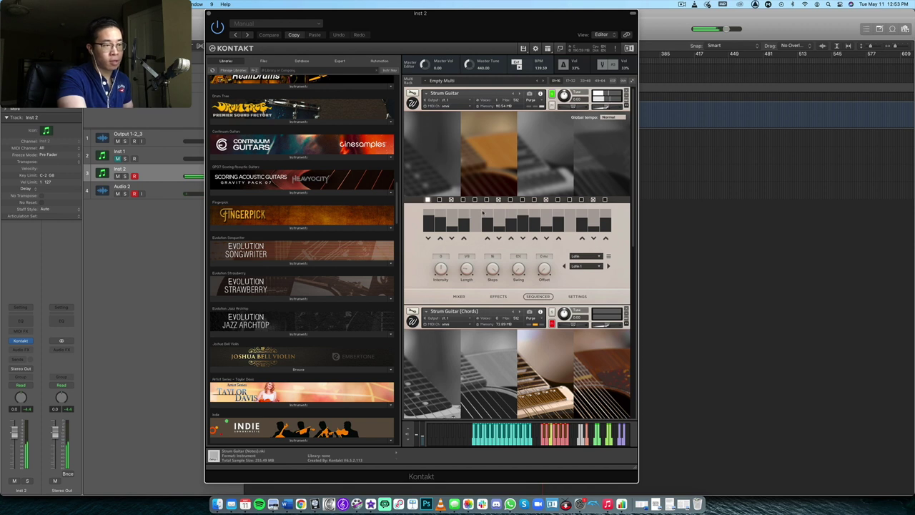
click(582, 256)
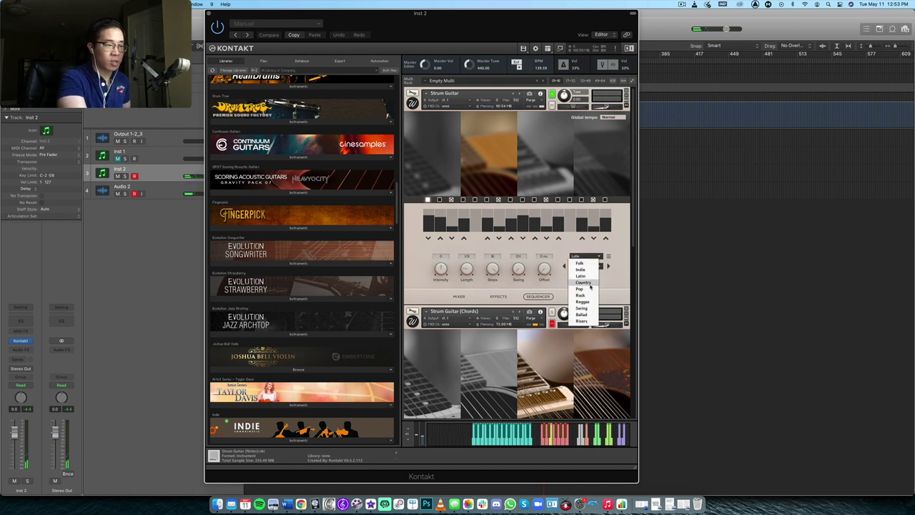
Set the sequencer style to Risers, step from Riser 2 to Riser 3, and show the settings page
click(592, 321)
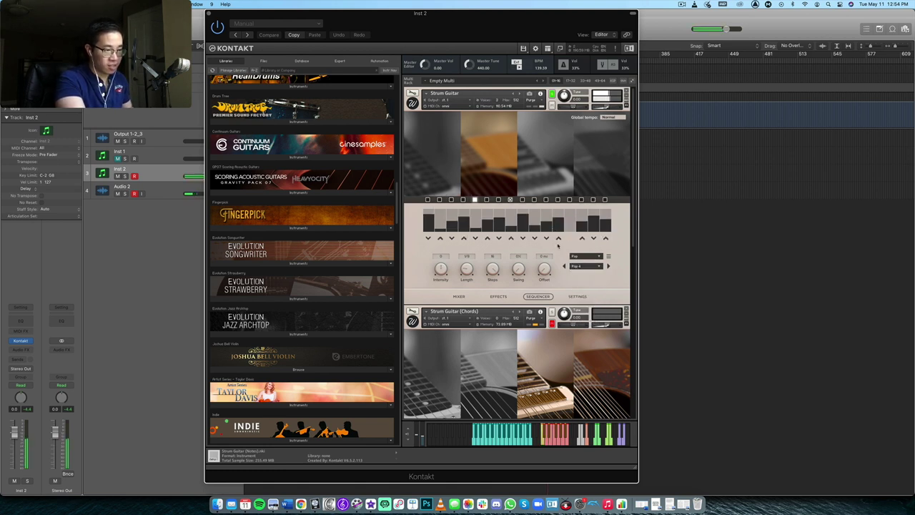
click(586, 255)
click(583, 321)
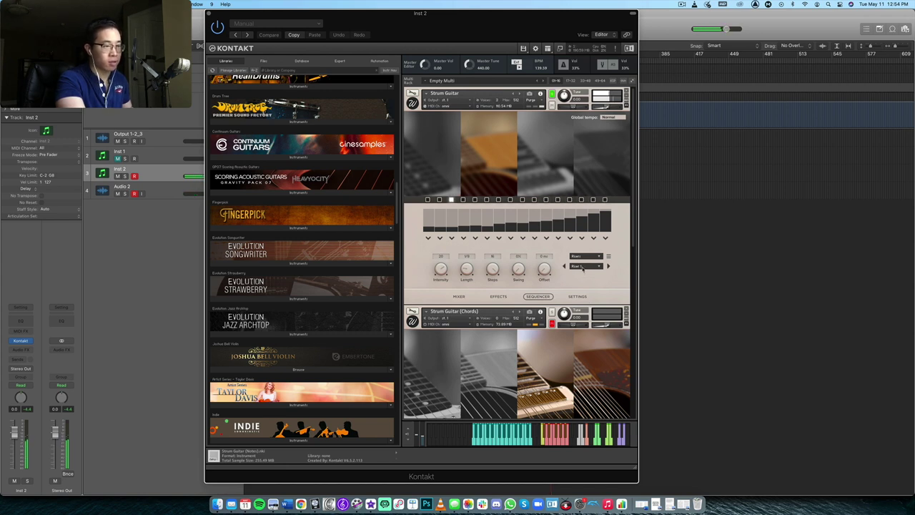
click(582, 266)
click(583, 286)
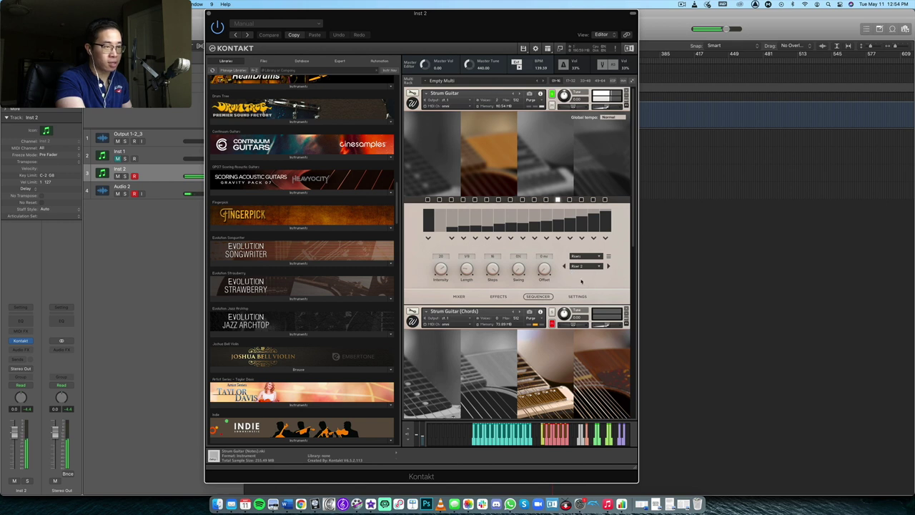
click(585, 267)
click(582, 286)
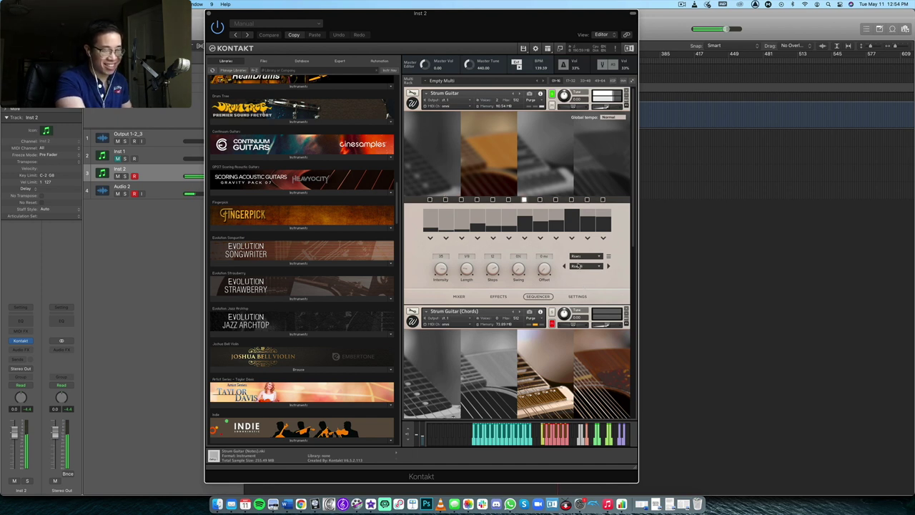
click(577, 295)
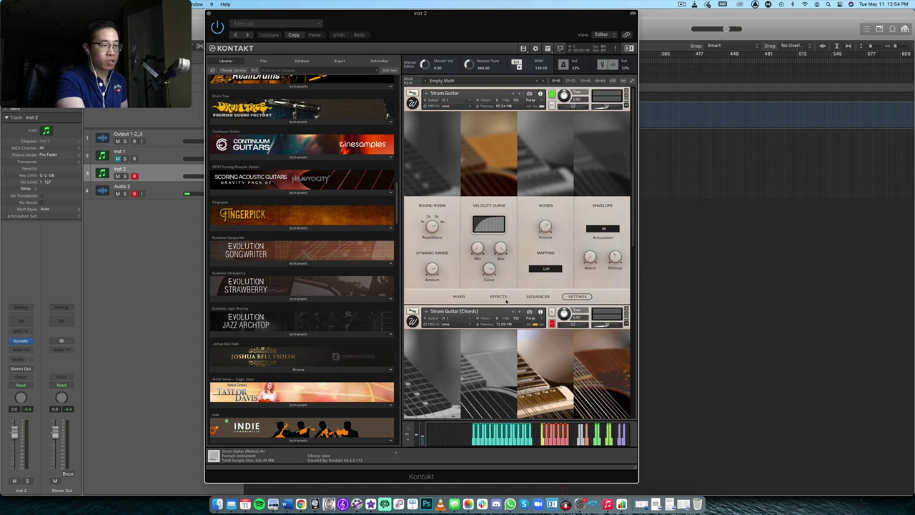
Glance at the effects, mixer and sequencer pages, then close to the full guitar image
click(503, 298)
click(453, 296)
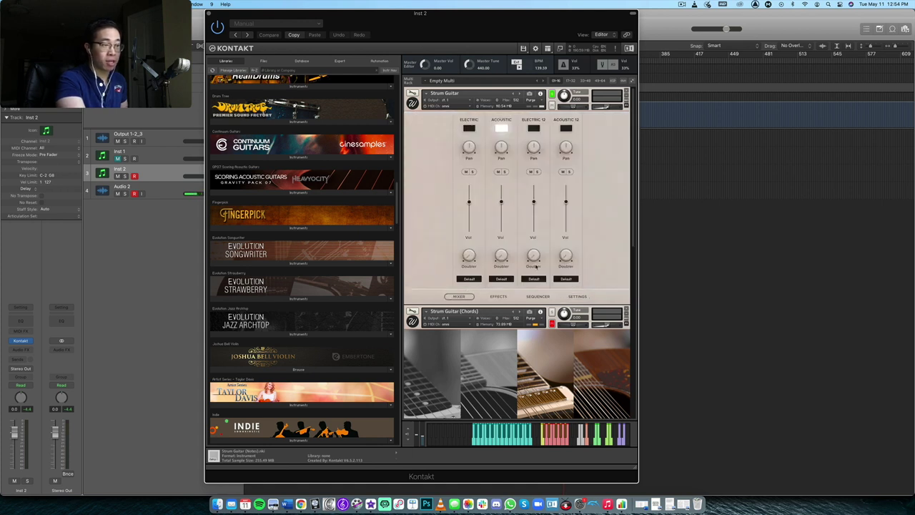
click(538, 295)
click(538, 295)
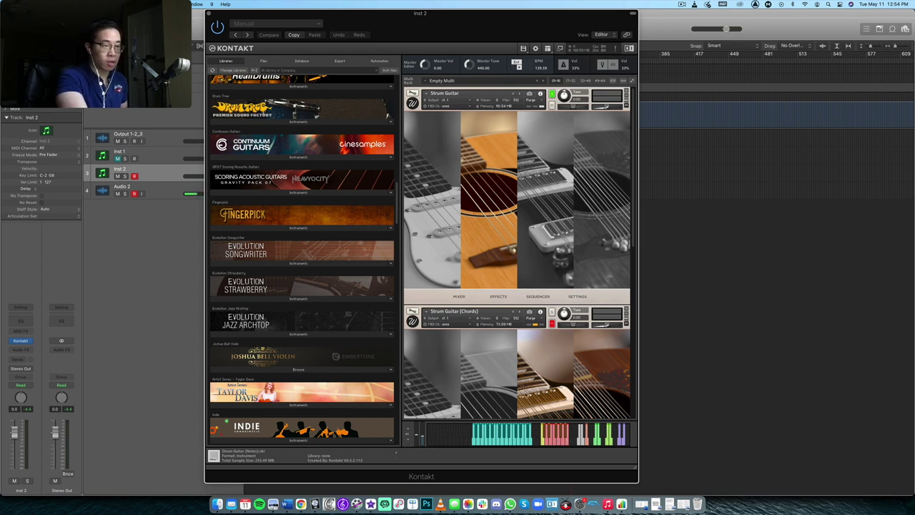
Switch the sequencer pattern to Indie 1, check mixer and effects, and return to the artwork
click(543, 296)
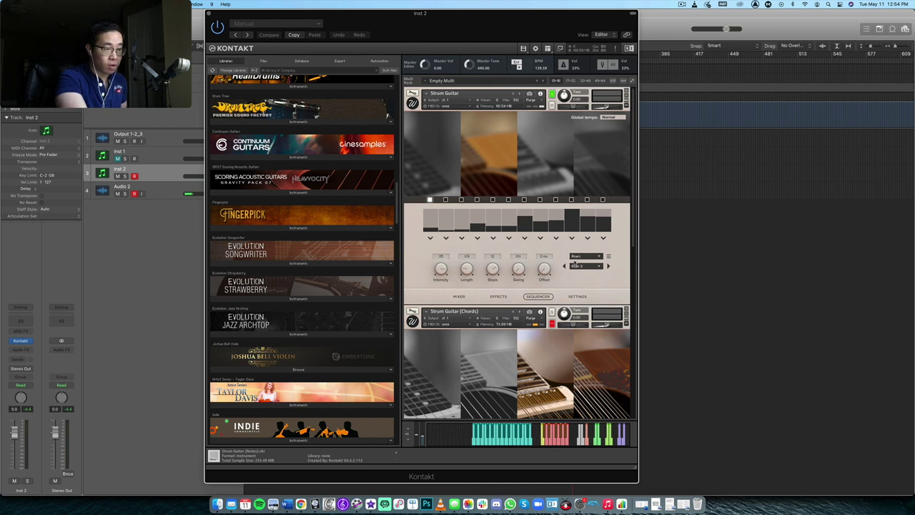
click(548, 443)
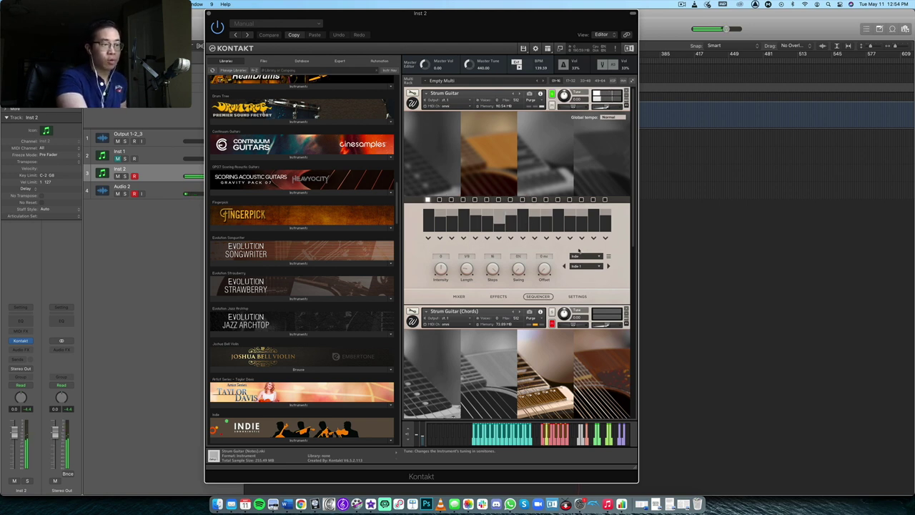
click(460, 296)
click(498, 296)
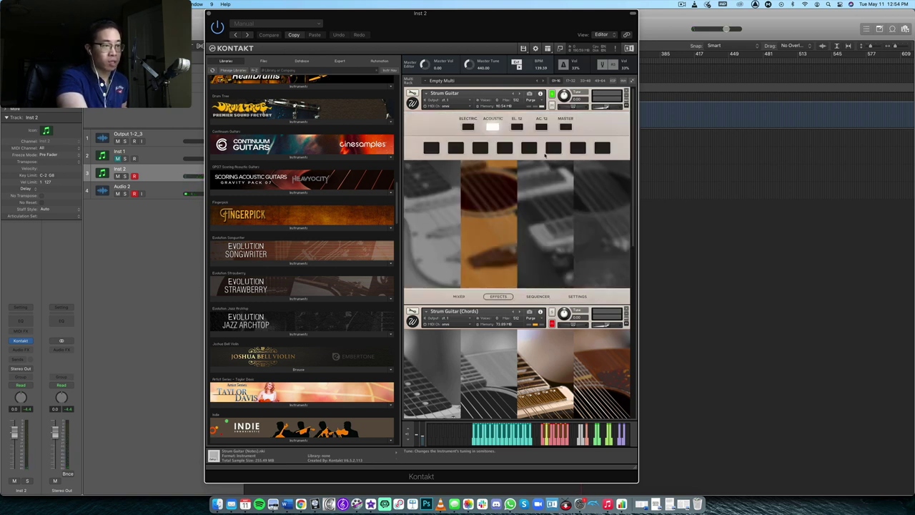
click(588, 171)
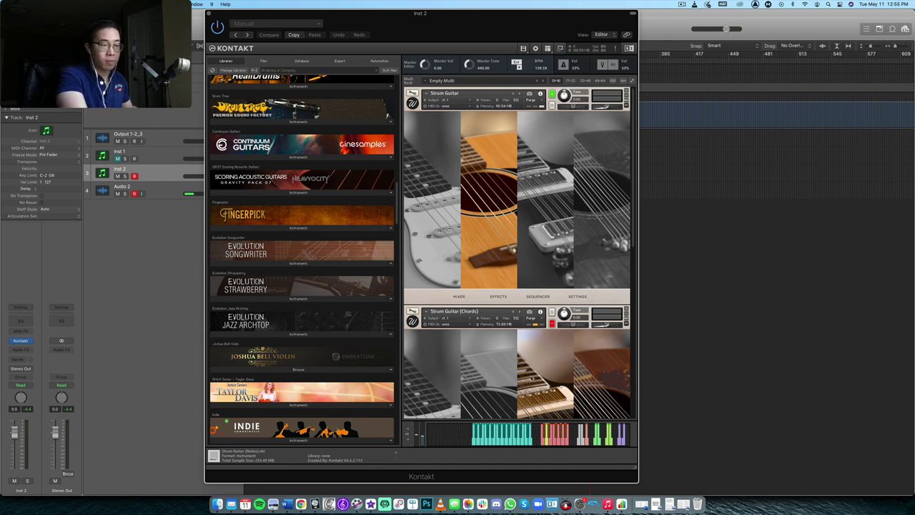
In the Files browser, open Strum Guitar's Instruments › Extra folder to list the Chords and Notes patches
scroll(512, 369, down, 5)
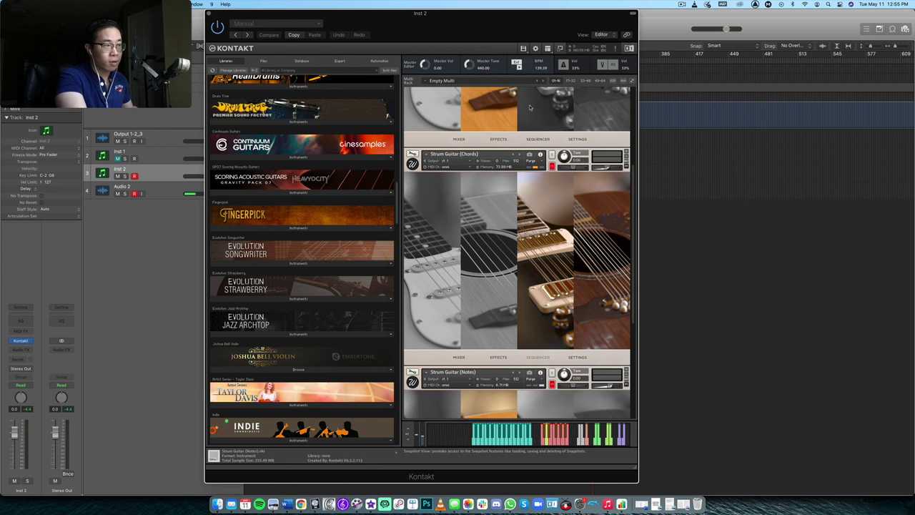
scroll(551, 168, down, 2)
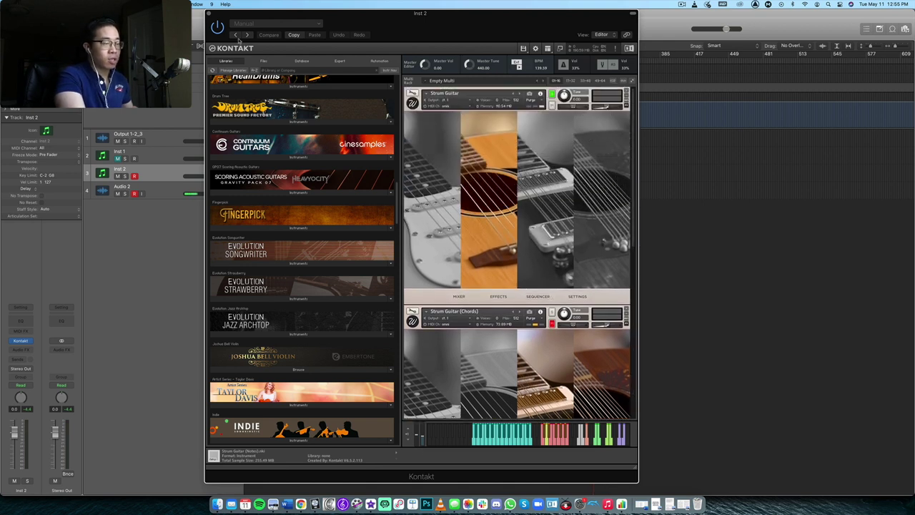
scroll(504, 188, up, 6)
scroll(505, 187, down, 5)
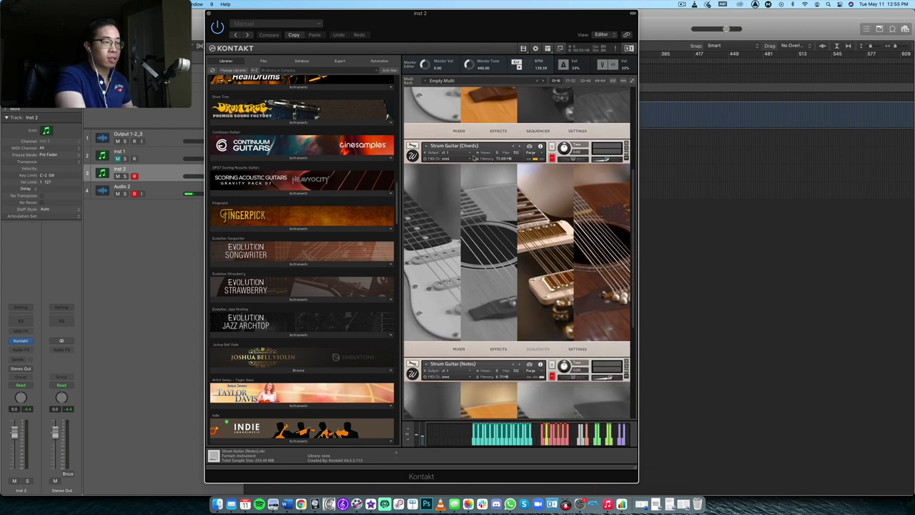
scroll(492, 182, up, 3)
scroll(491, 182, up, 3)
scroll(507, 236, down, 5)
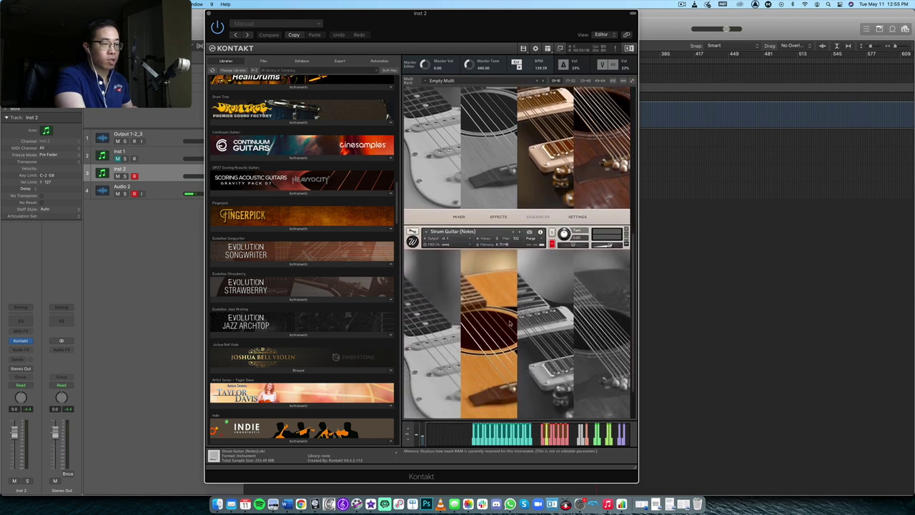
click(267, 60)
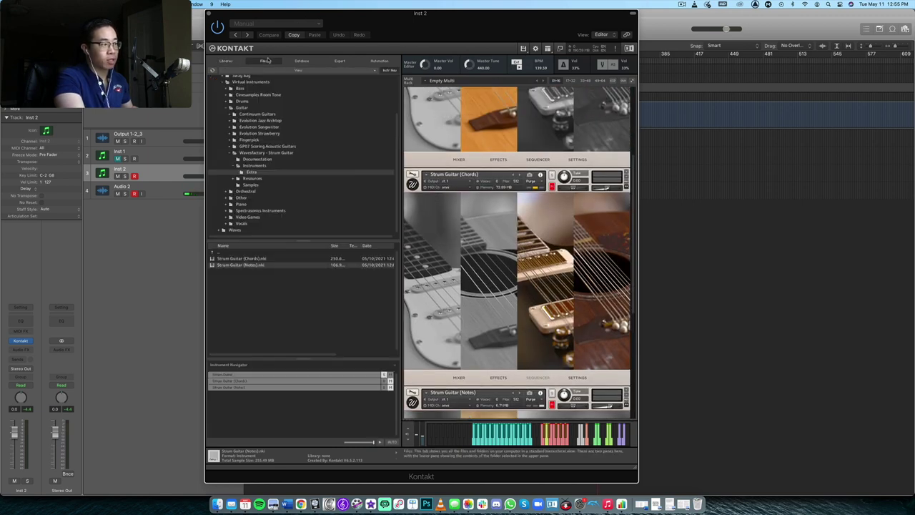
click(214, 253)
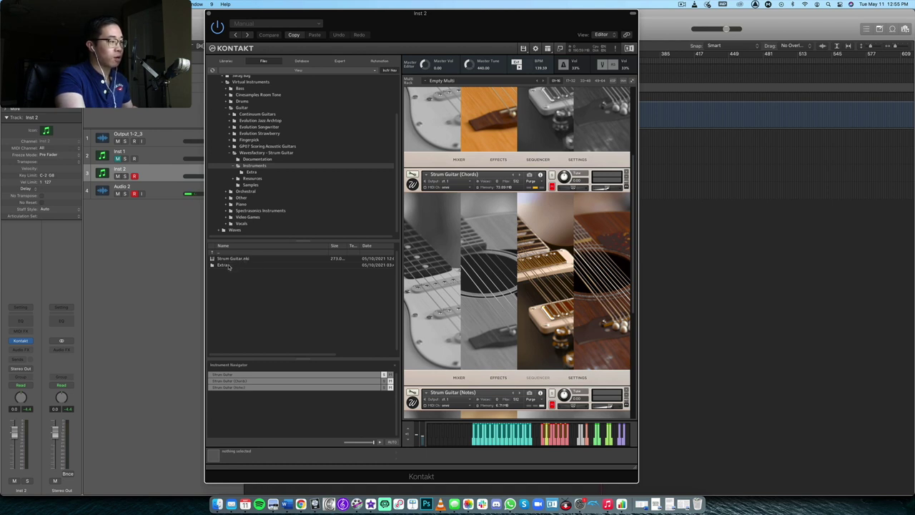
click(227, 266)
double_click(228, 266)
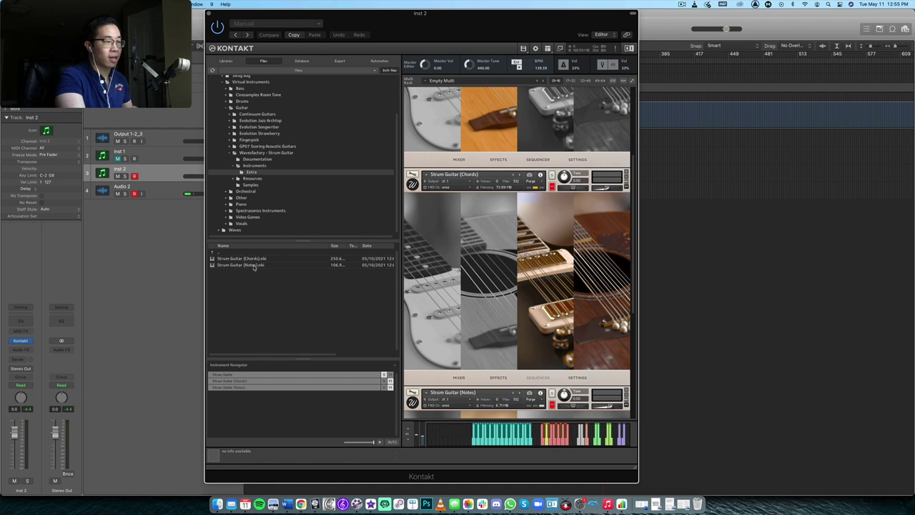
scroll(438, 264, down, 1)
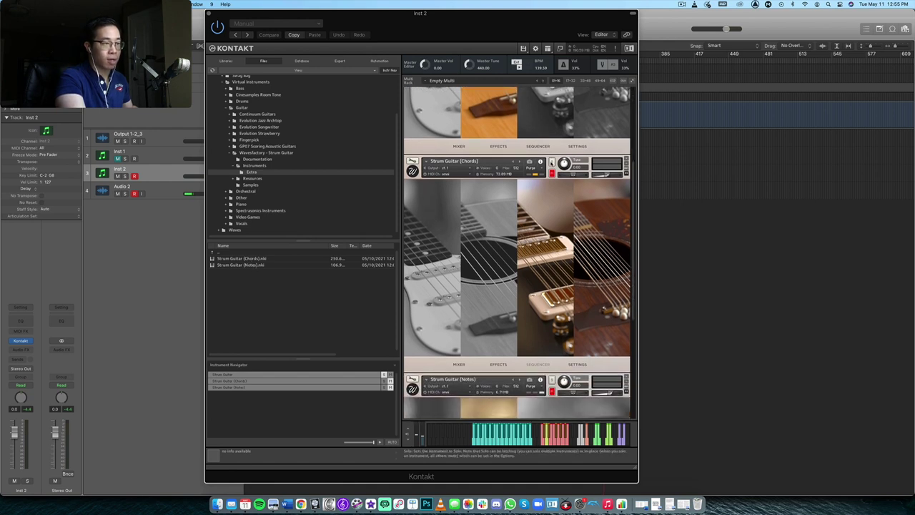
scroll(533, 418, down, 1)
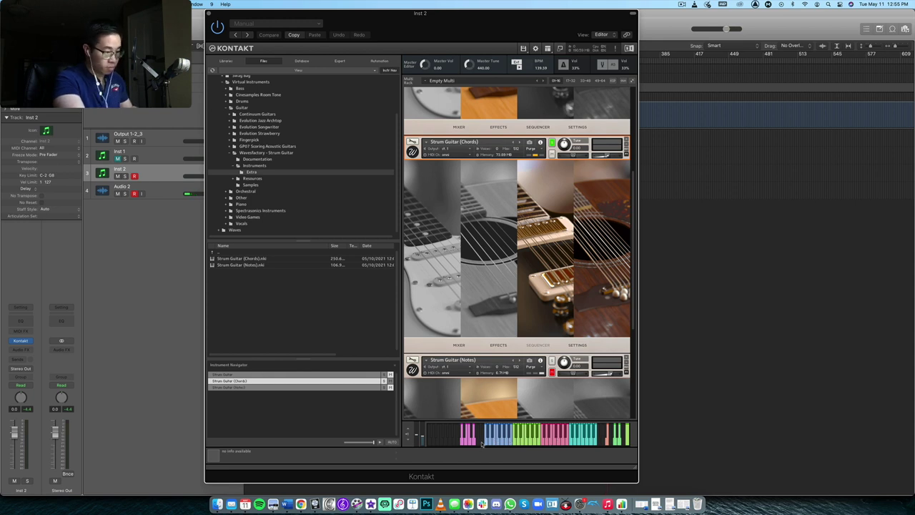
Select the acoustic guitar image on the Strum Guitar (Chords) instrument
scroll(482, 443, down, 1)
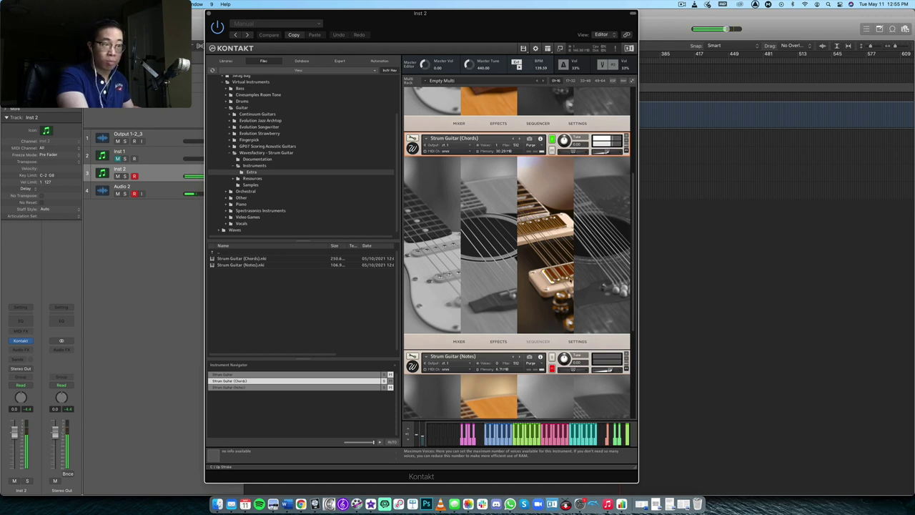
click(512, 273)
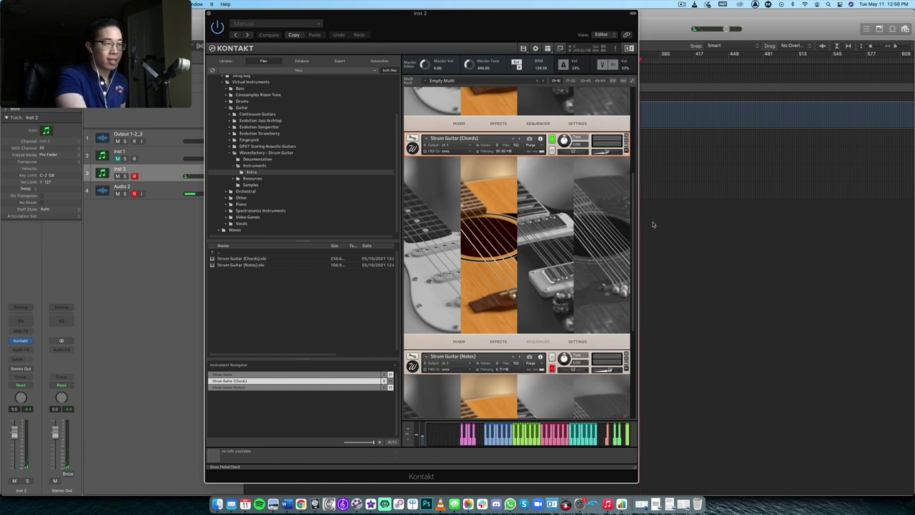
Make Strum Guitar (Notes), further down the rack, the selected instrument
scroll(567, 227, down, 3)
scroll(566, 227, down, 4)
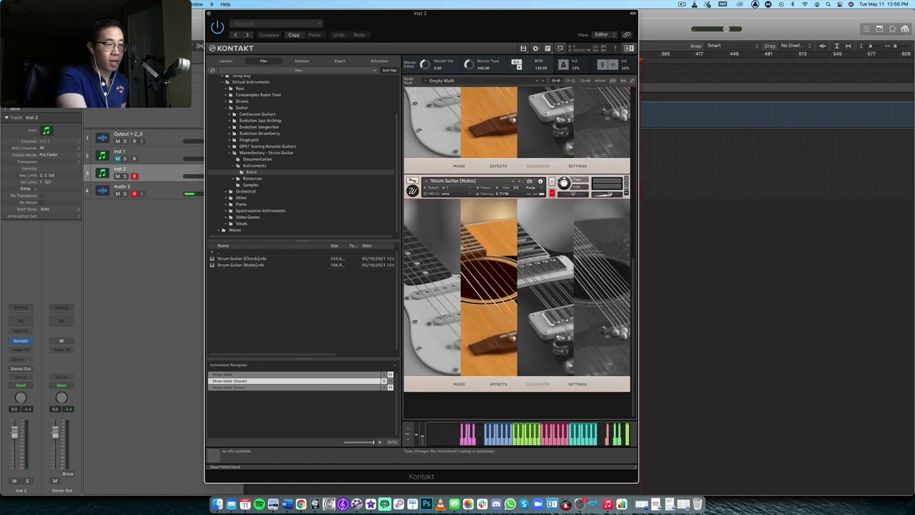
click(606, 193)
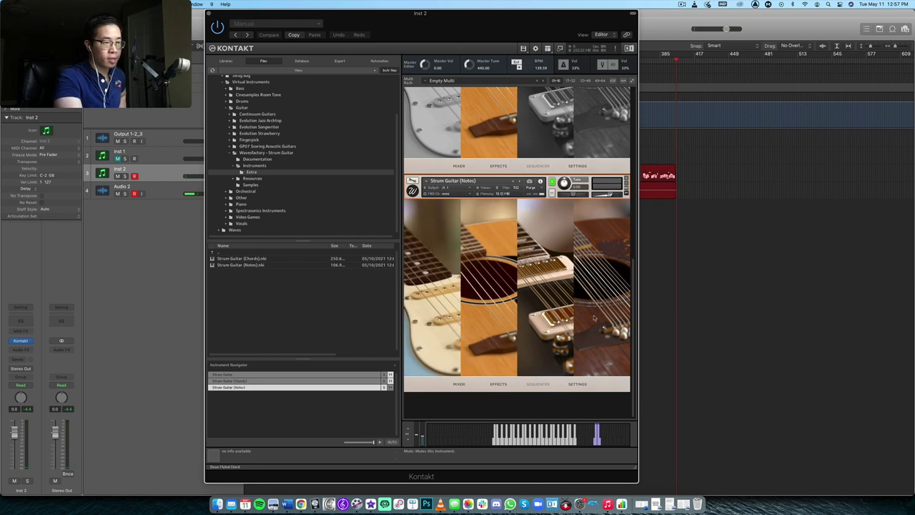
Go back up to Strum Guitar and look through its Sequencer, Effects and Mixer pages
scroll(602, 318, up, 3)
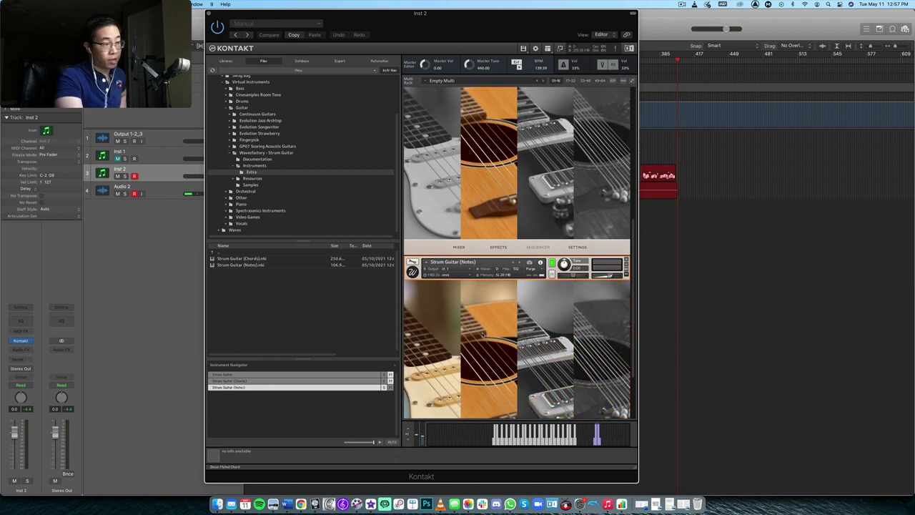
scroll(536, 336, up, 5)
scroll(541, 355, up, 3)
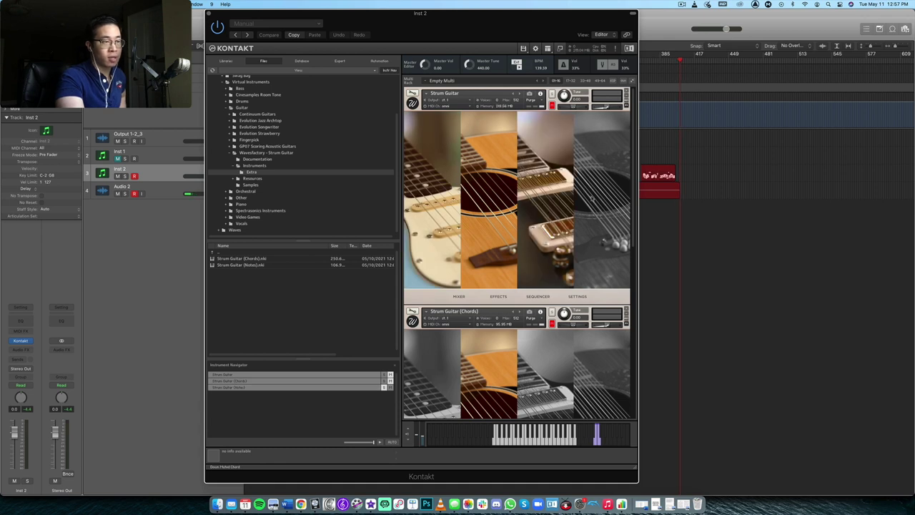
click(537, 296)
click(496, 298)
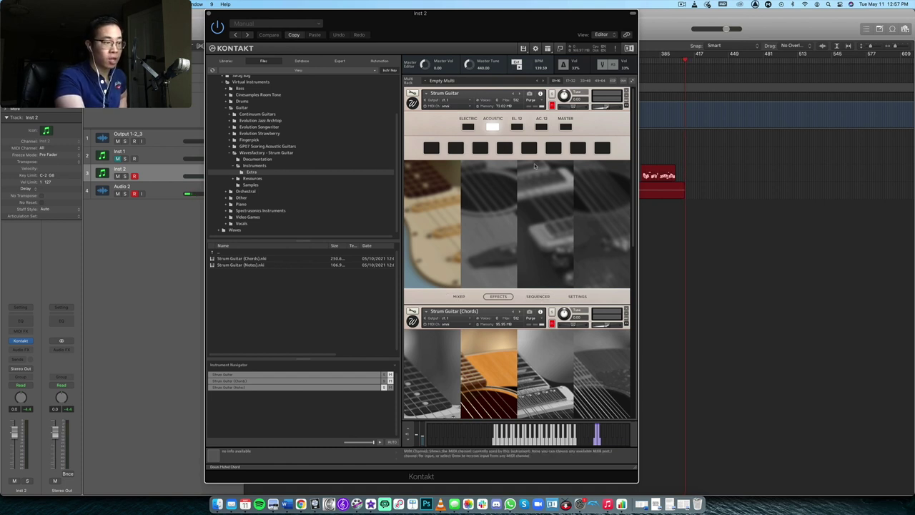
click(461, 297)
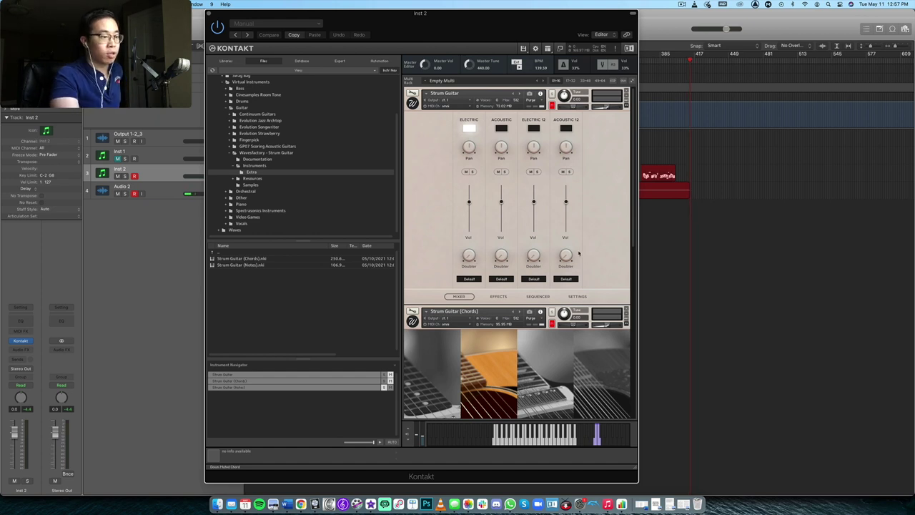
click(534, 298)
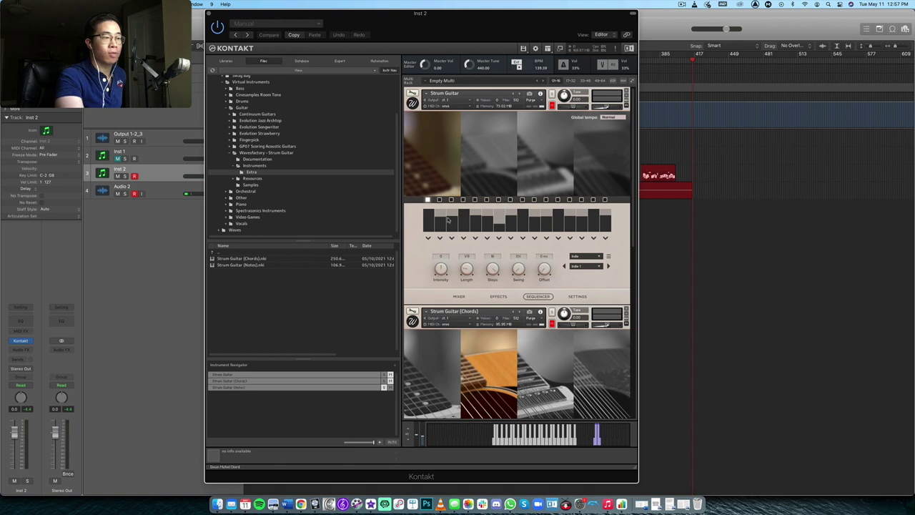
Keep the Indie strum style and redraw the Indie 1 step velocities into a smooth rise-and-fall
click(594, 258)
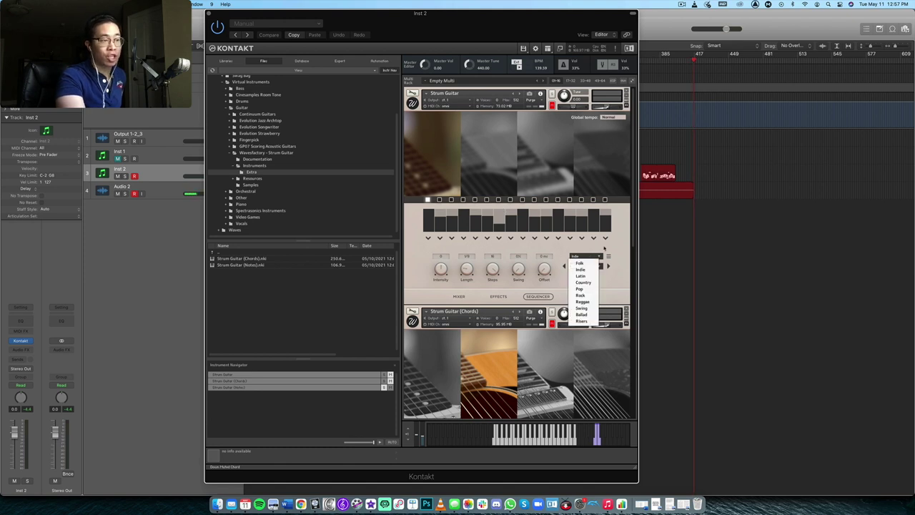
click(593, 257)
mouse_move(449, 224)
mouse_down()
mouse_move(599, 223)
mouse_move(605, 244)
mouse_up()
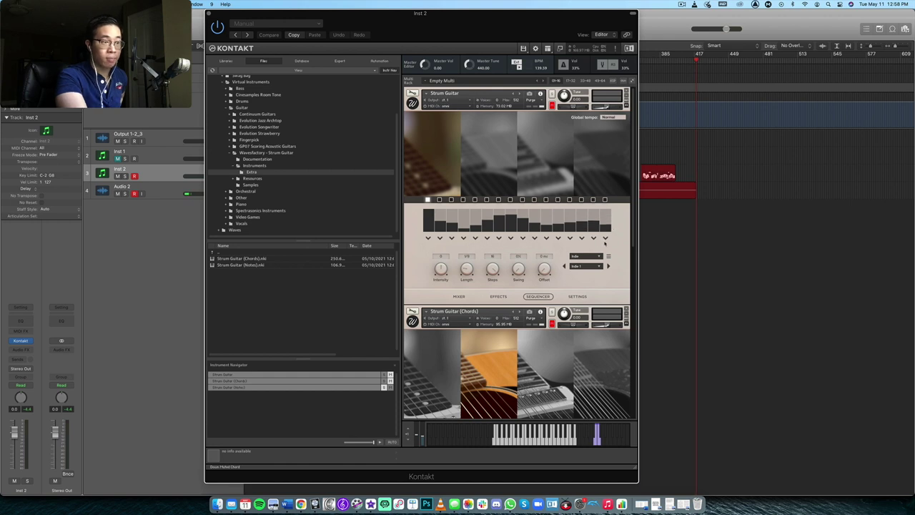
click(577, 295)
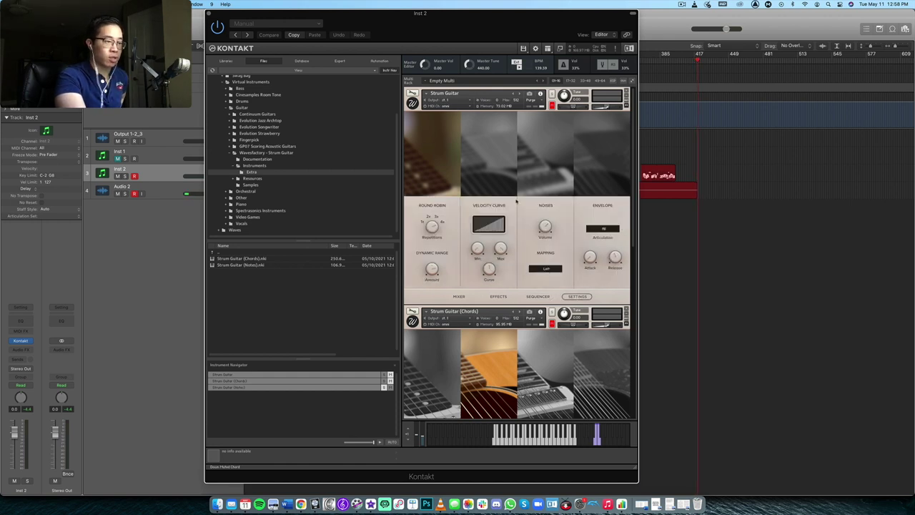
click(543, 297)
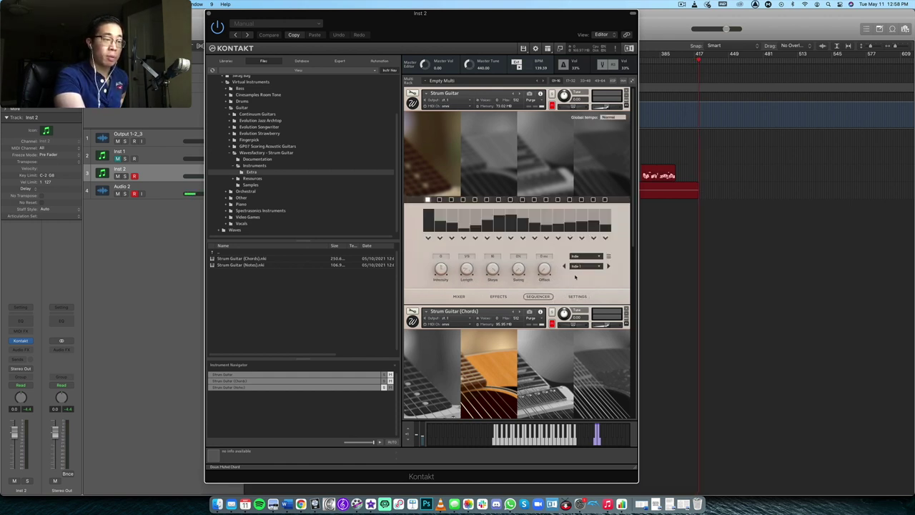